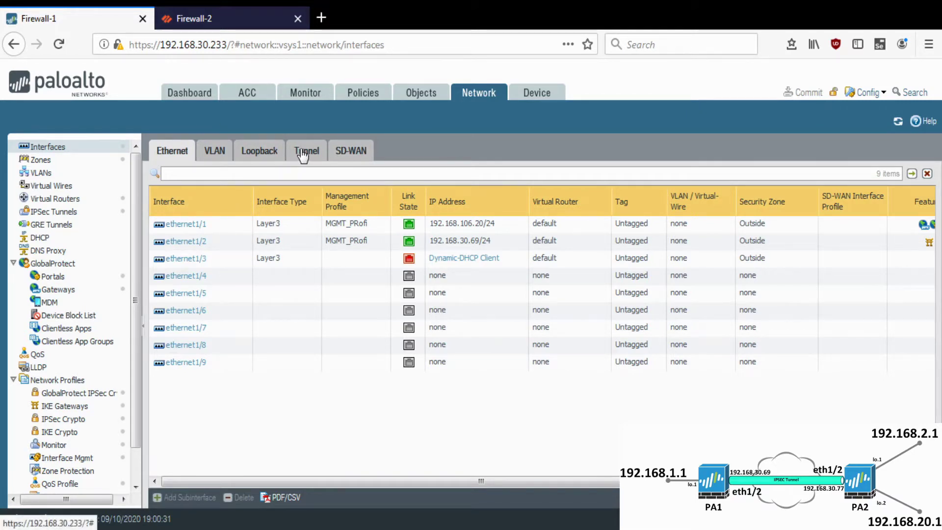
Step: Review the loopback interfaces and IPSec tunnels on Firewall-1 and Firewall-2, including Firewall-2's ethernet1/2 address, and compare the tunnel entries
left_click(262, 155)
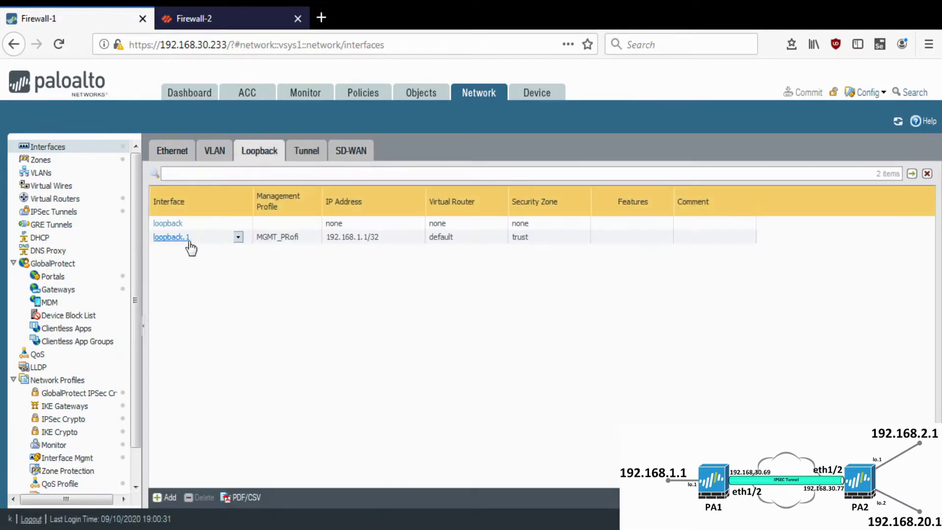
left_click(71, 212)
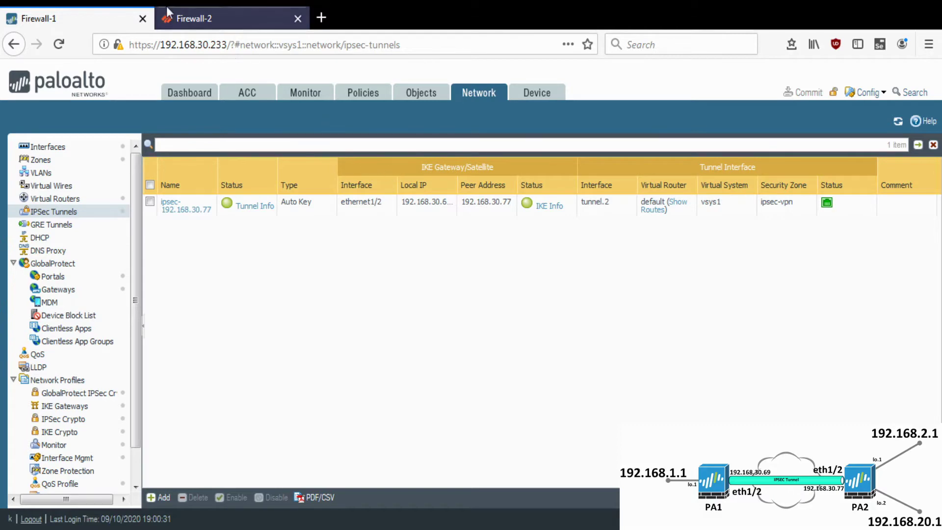
left_click(213, 14)
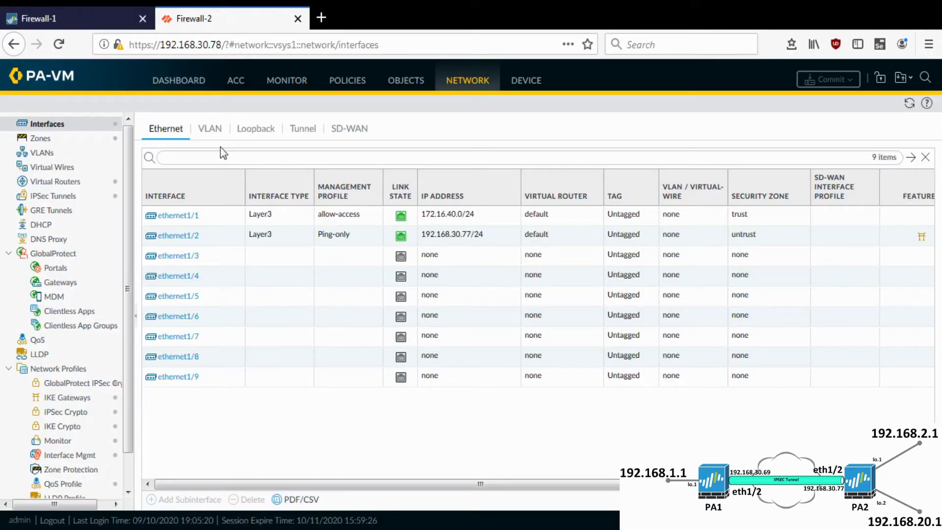
left_click(208, 236)
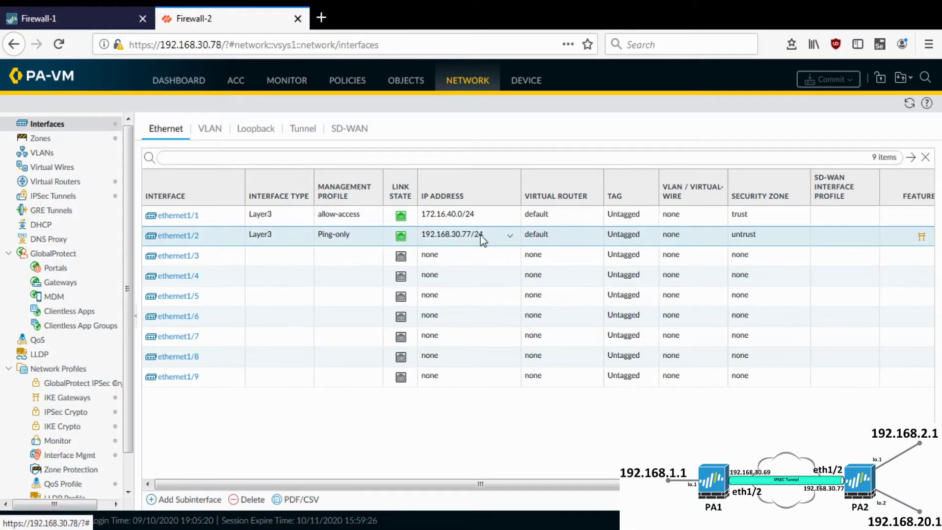
left_click(257, 129)
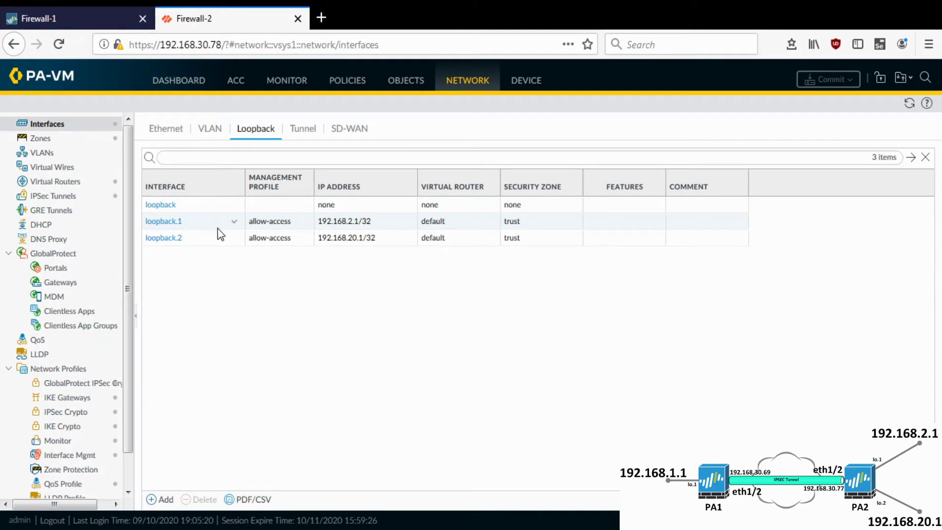
left_click(73, 206)
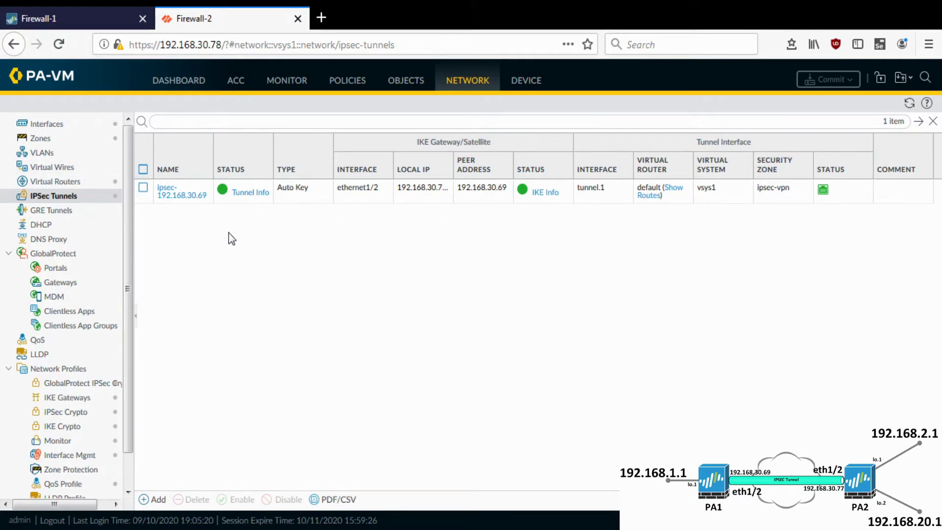
left_click(98, 12)
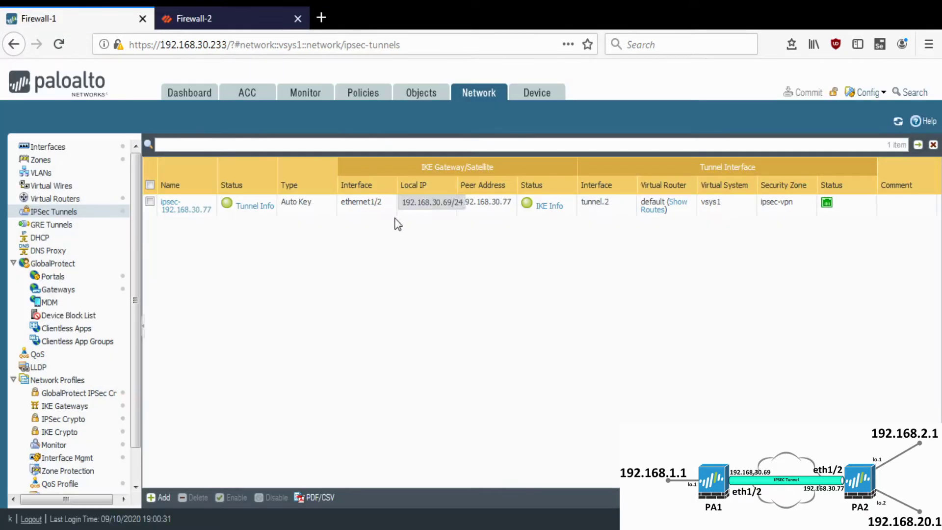
left_click(235, 20)
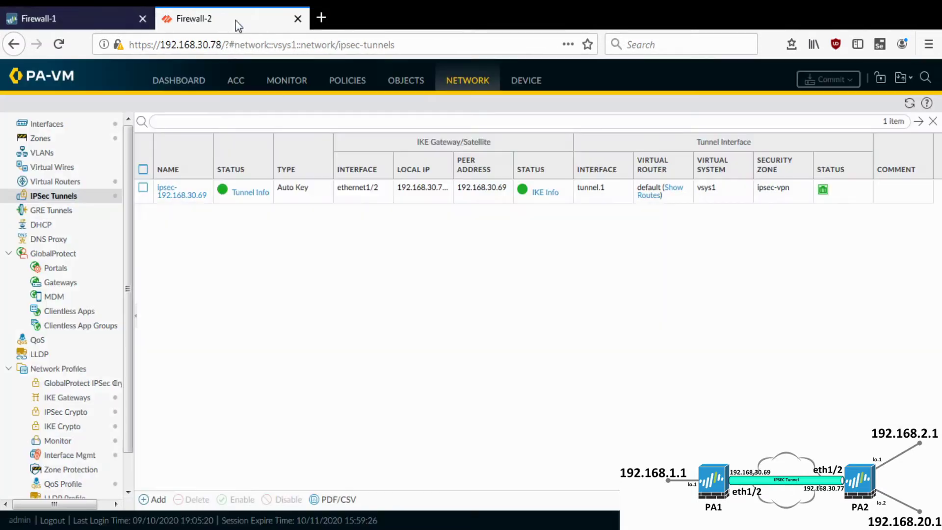
Step: Switch to Firewall-1 and delete the static routes 192.168.2.1 and 192.168.20.1 from the default virtual router
left_click(30, 7)
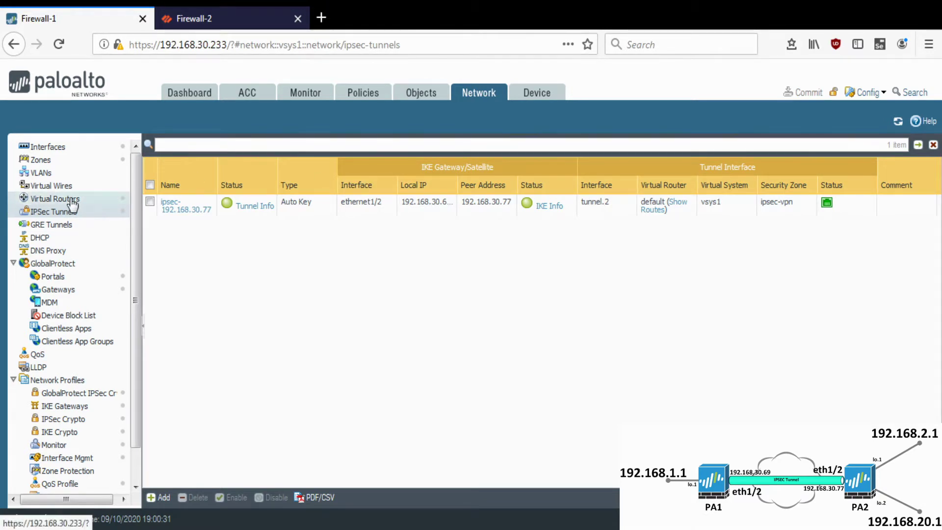
left_click(55, 198)
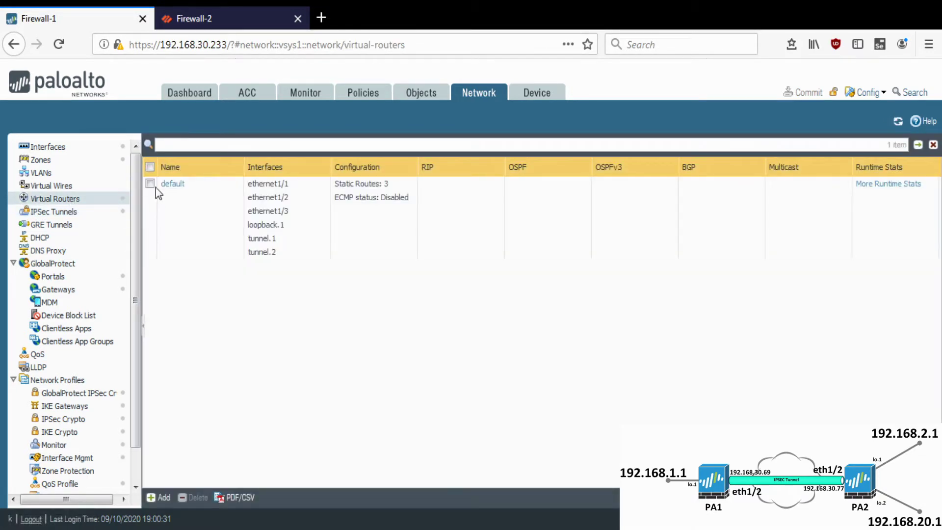
left_click(175, 184)
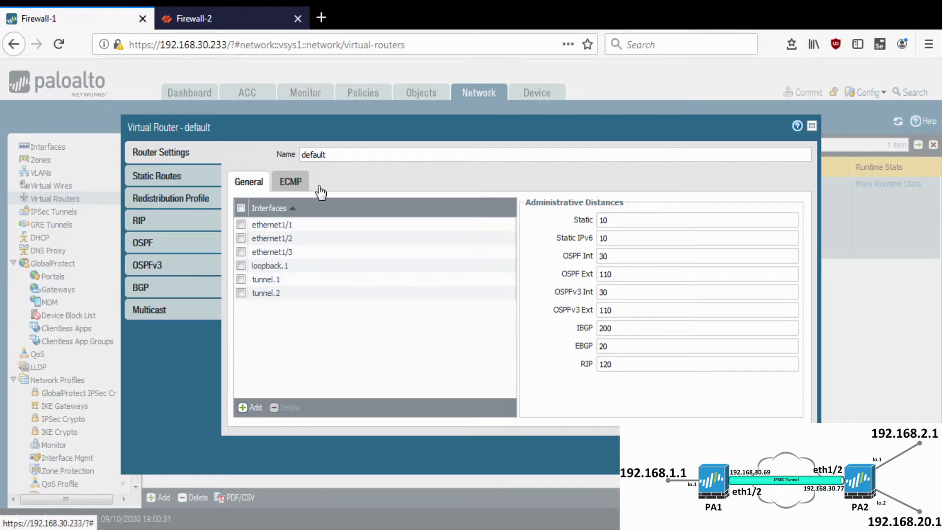
left_click(185, 182)
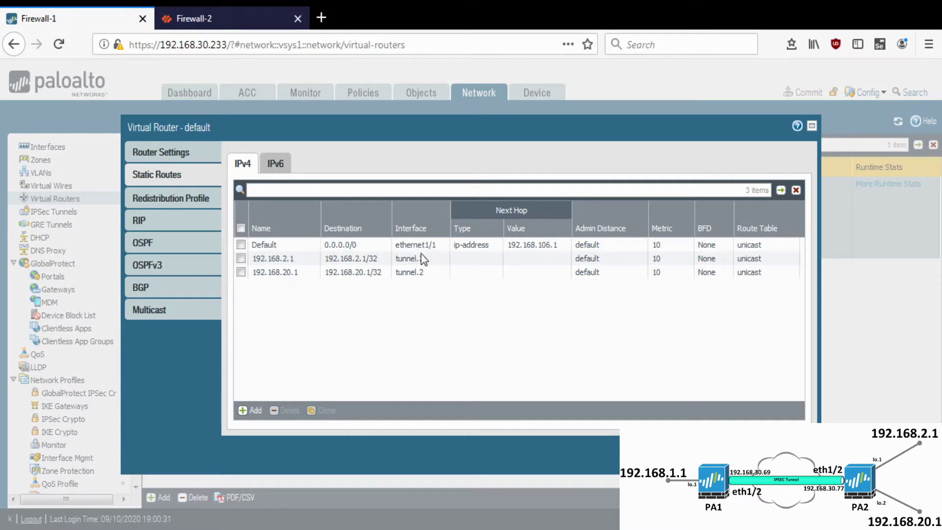
left_click(241, 260)
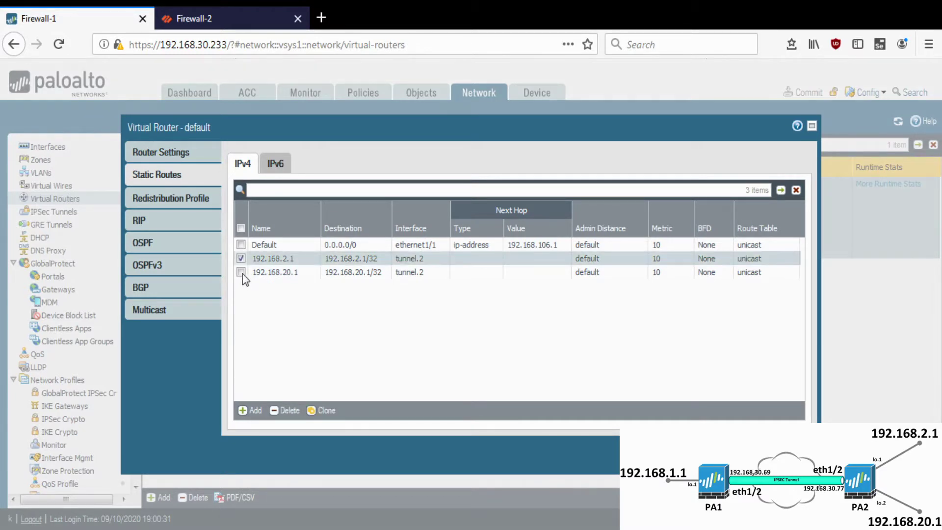
left_click(242, 273)
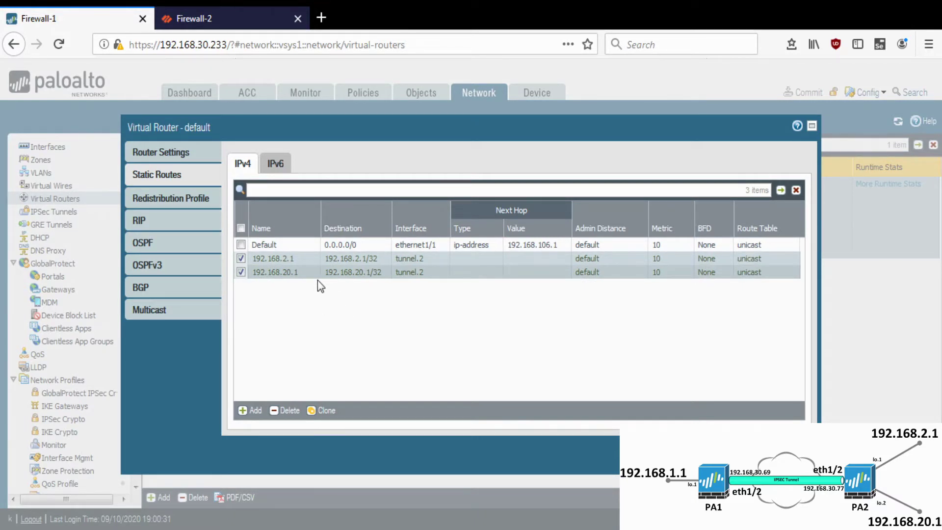
left_click(288, 410)
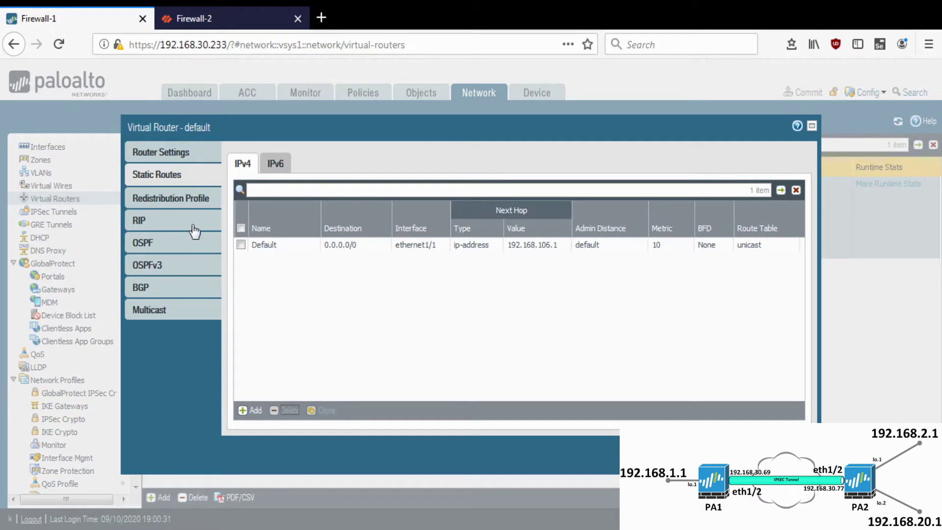
Step: Enable OSPF on the default virtual router with router ID 192.168.1.1
left_click(176, 243)
left_click(305, 155)
left_click(325, 175)
type("19")
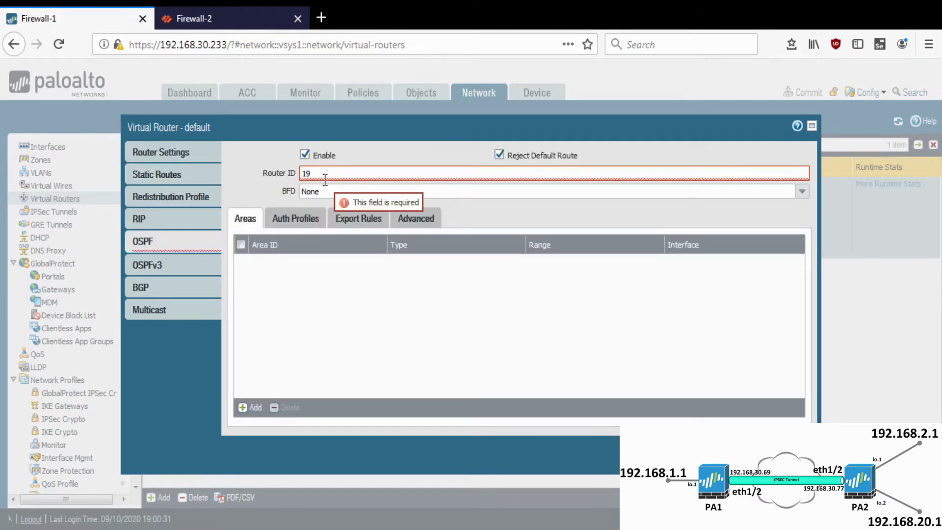
type("2.168.1.1")
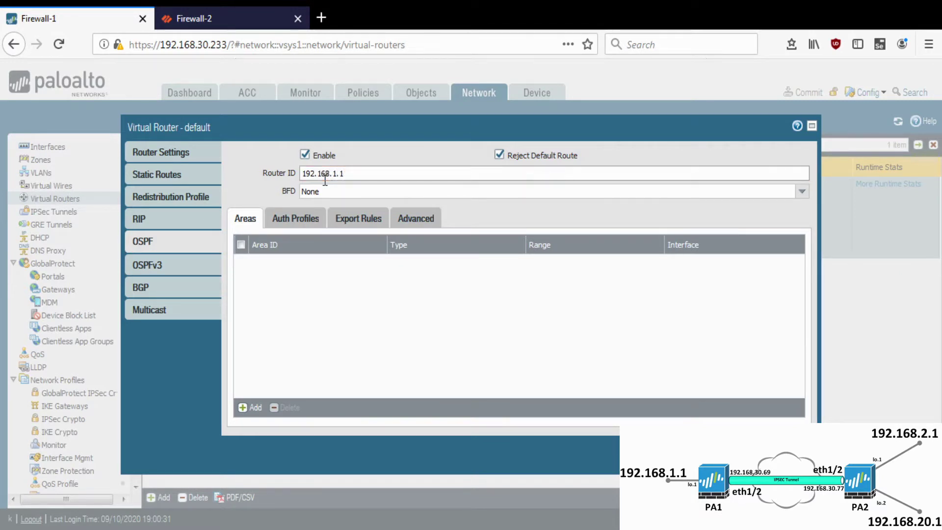
left_click_drag(346, 172, 291, 178)
left_click(360, 174)
Step: Add OSPF area 0.0.0.0 of normal type containing interface tunnel.2, without an authentication profile
left_click(253, 407)
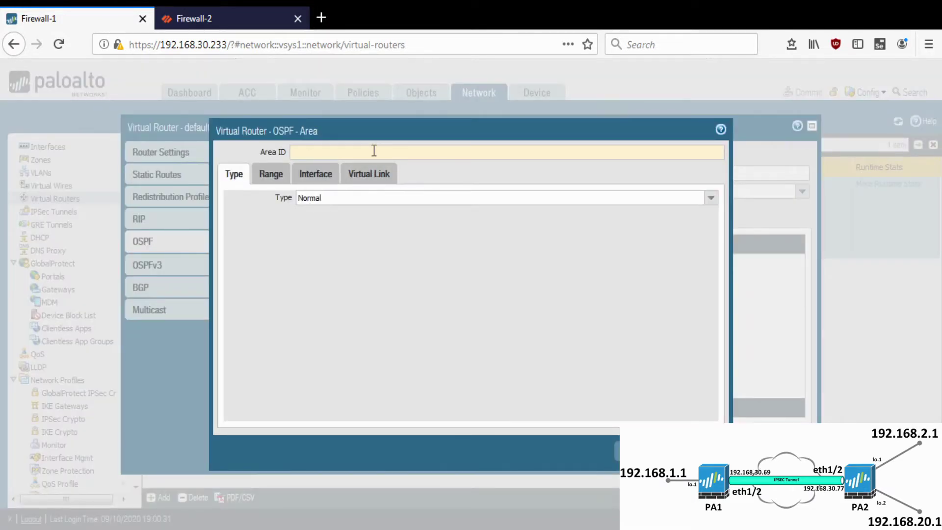
type("0.0.0.0")
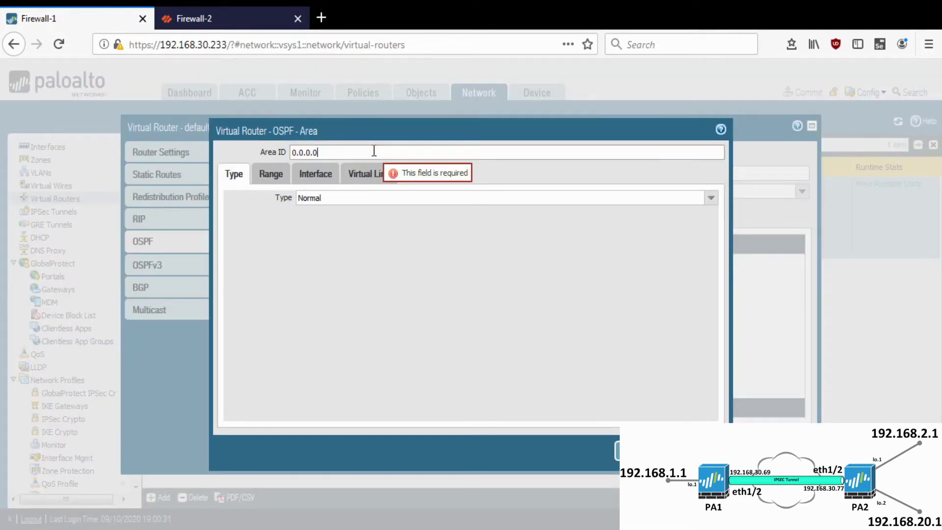
left_click(325, 181)
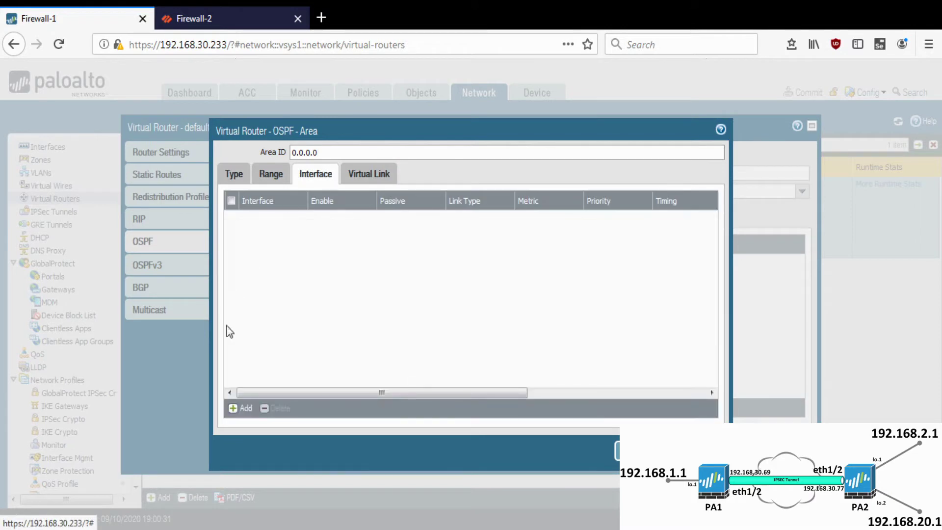
left_click(241, 409)
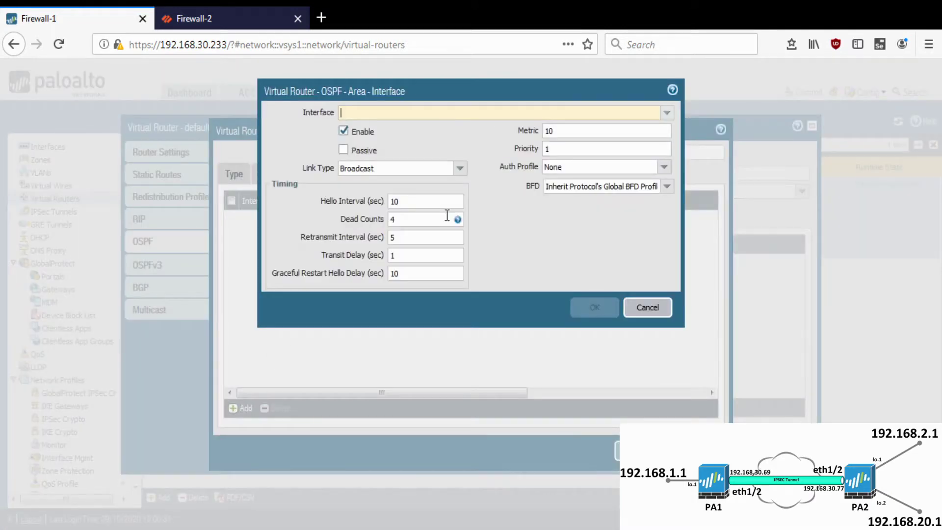
left_click(666, 114)
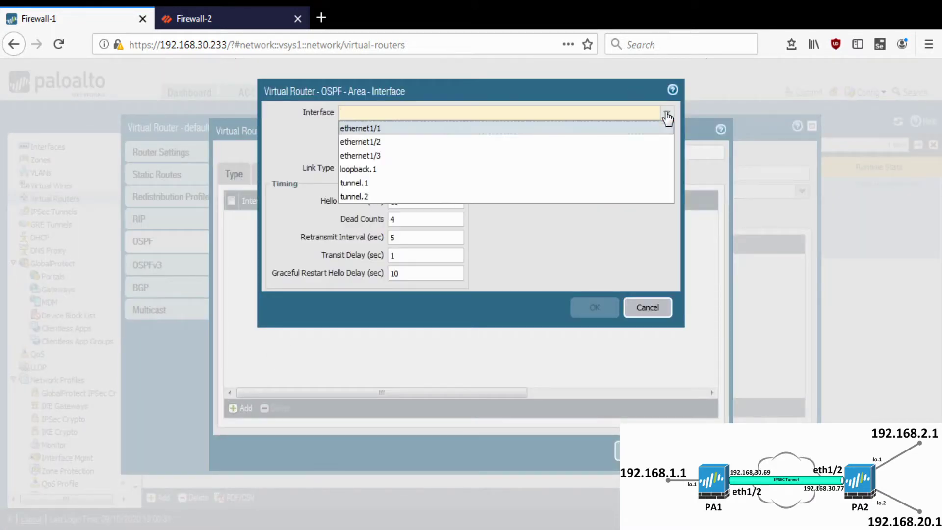
left_click(366, 196)
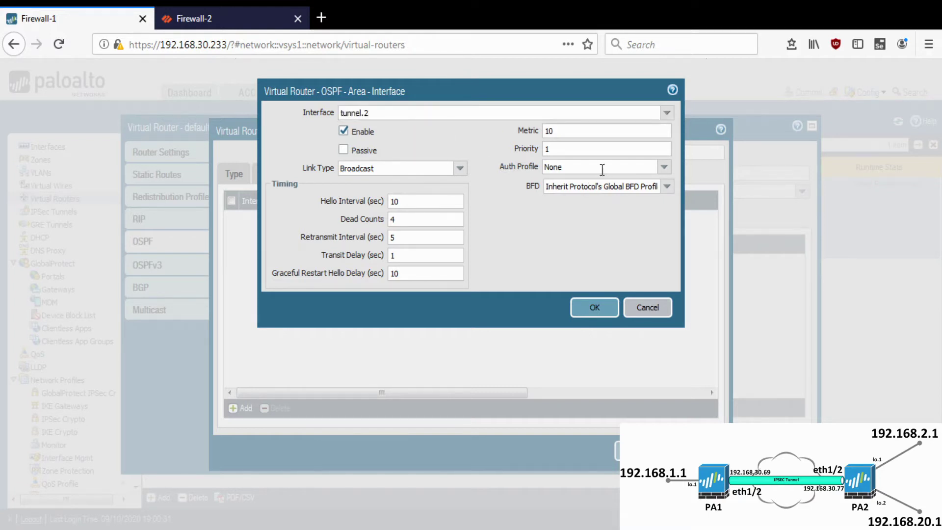
left_click(665, 169)
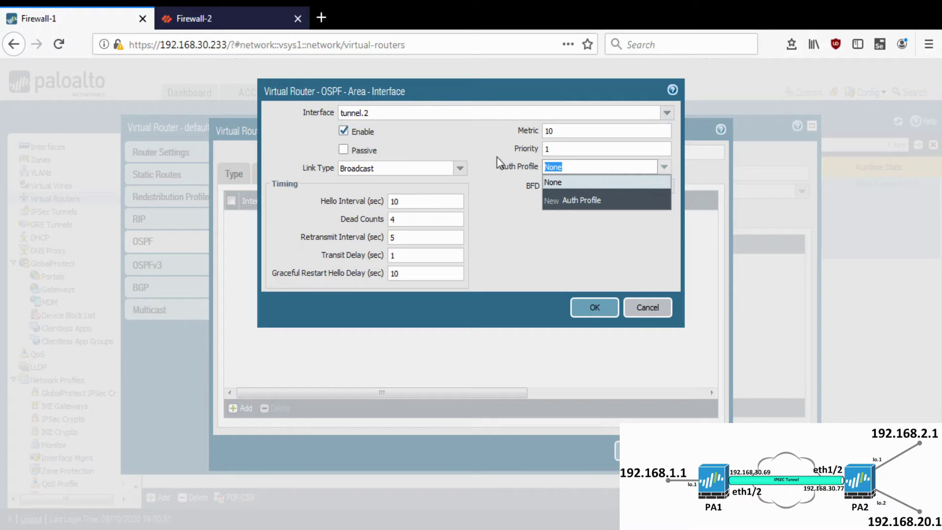
left_click(500, 164)
left_click(607, 314)
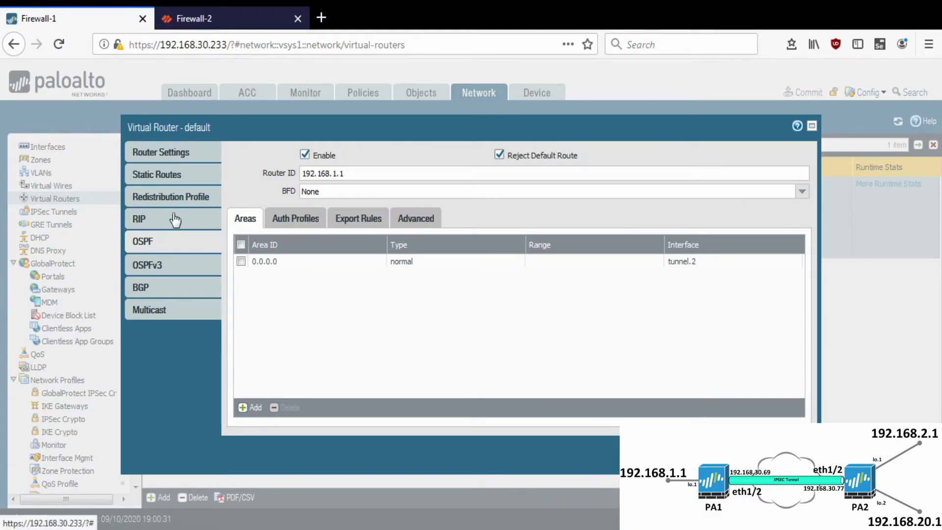
Step: Create an IPv4 redistribution profile named proile-static with priority 1, source type static and the action Redist
left_click(182, 199)
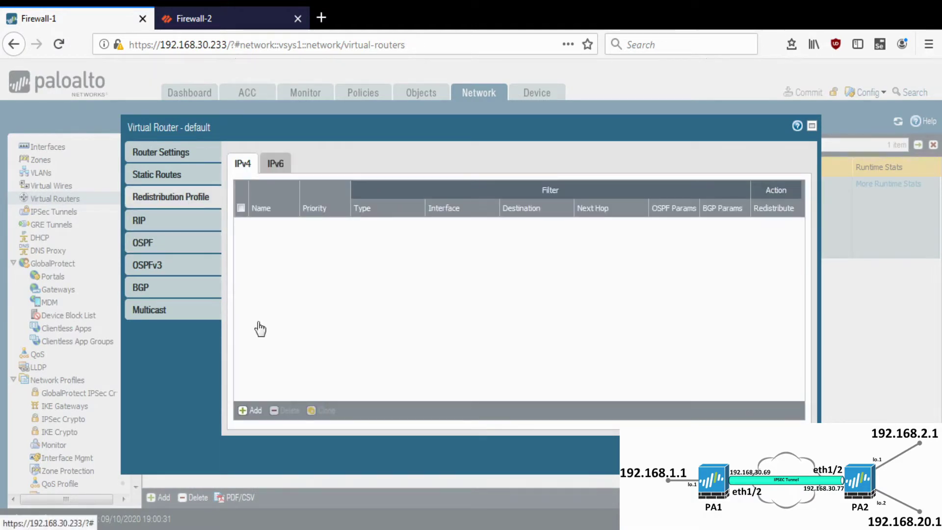
left_click(253, 412)
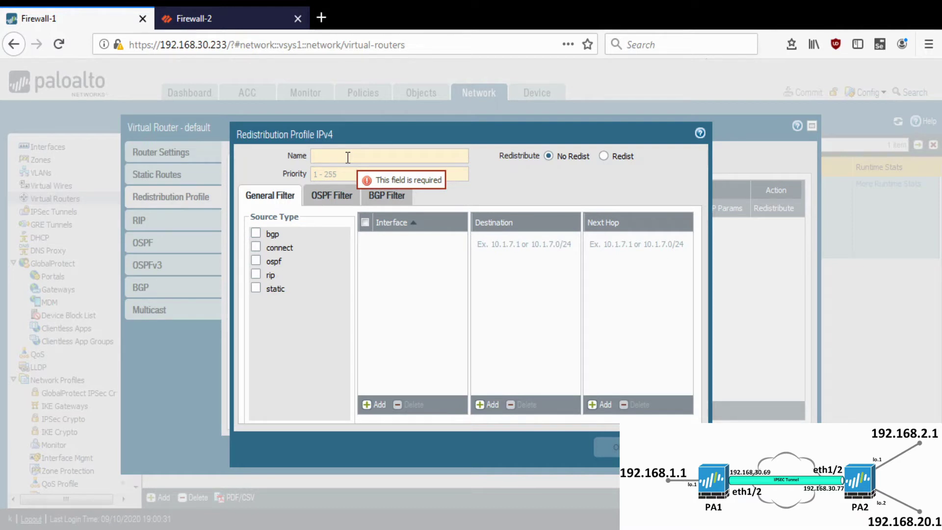
type("proh")
key("BackSpace")
type("ile-staf")
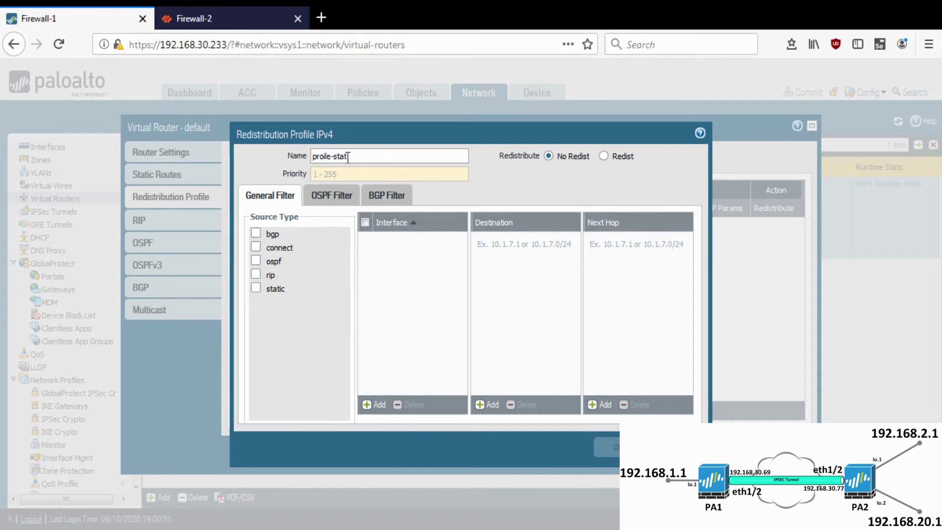
key("BackSpace")
type("ta")
key("BackSpace")
type("ic")
key("Tab")
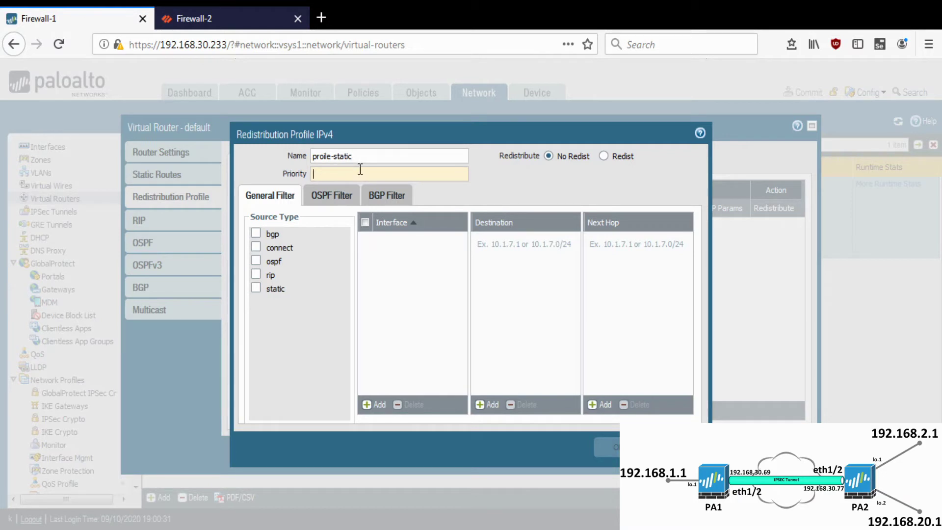
type("1")
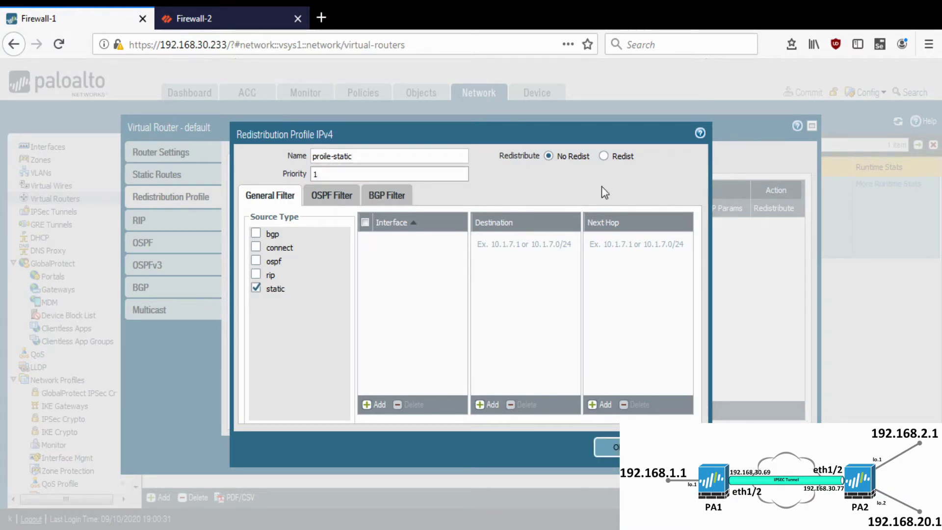
left_click(604, 157)
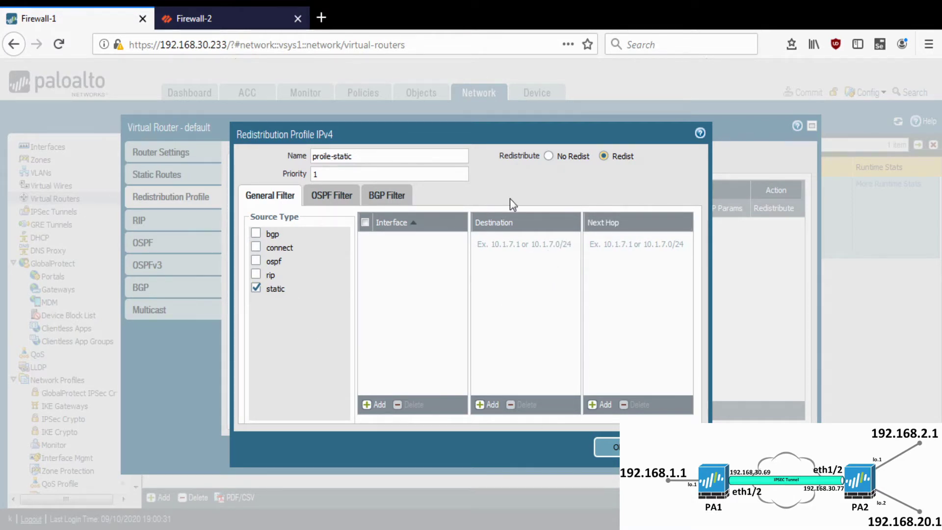
left_click(488, 405)
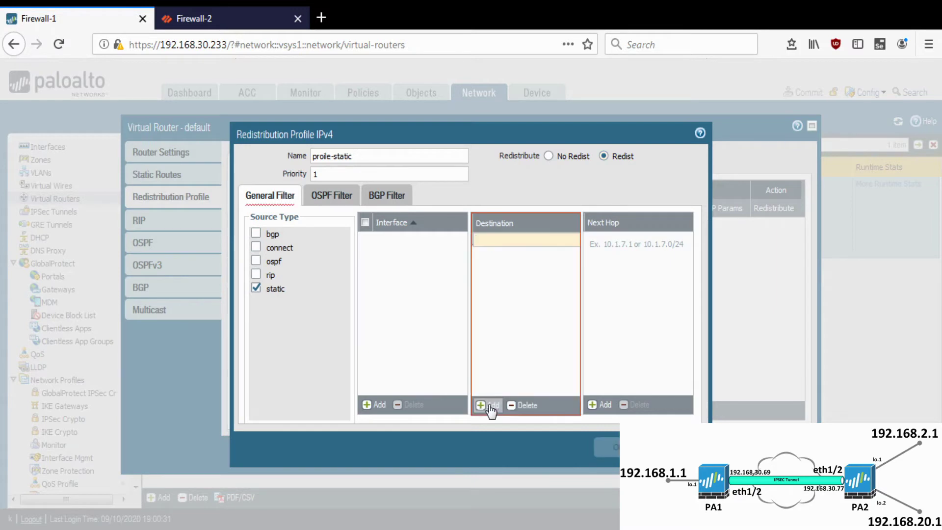
left_click(519, 292)
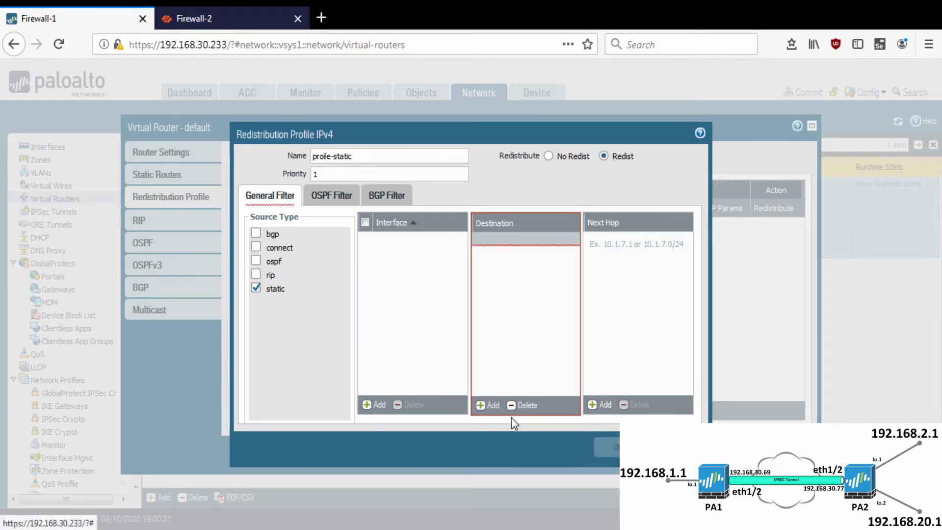
left_click(522, 405)
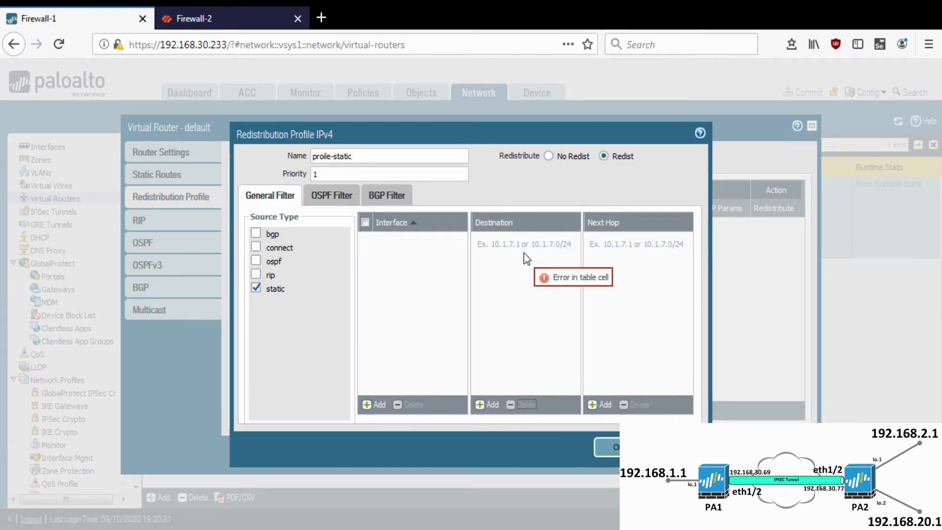
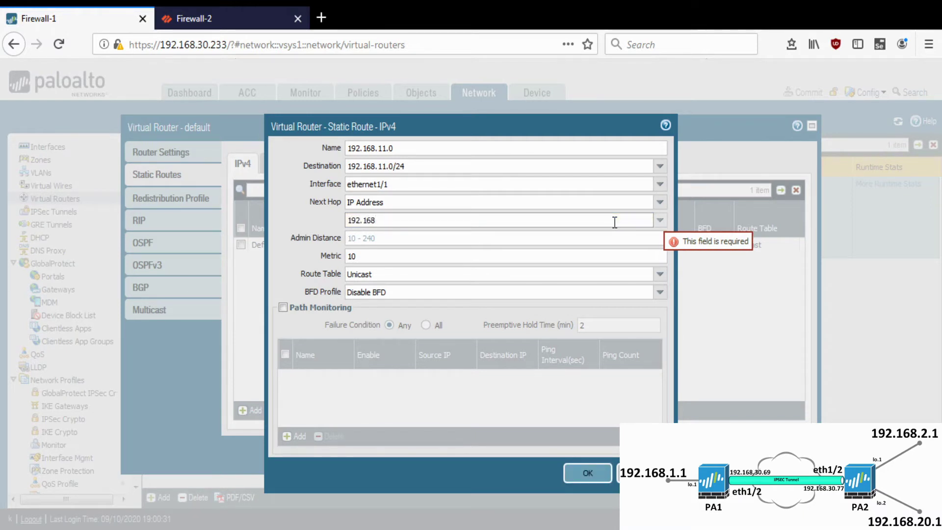
Step: Set the 192.168.11.0 static route's next hop to 192.168.106.1, save the route and open the virtual router's OSPF settings
type(".")
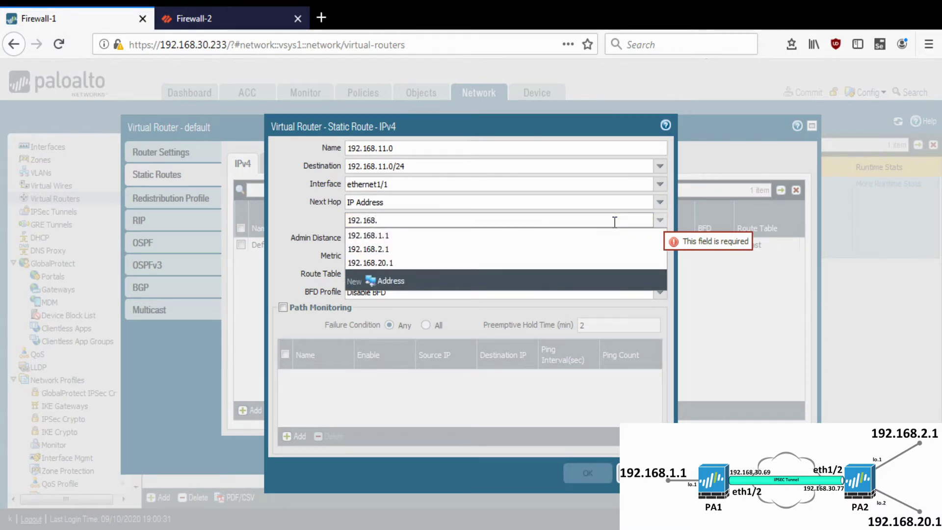
type("10")
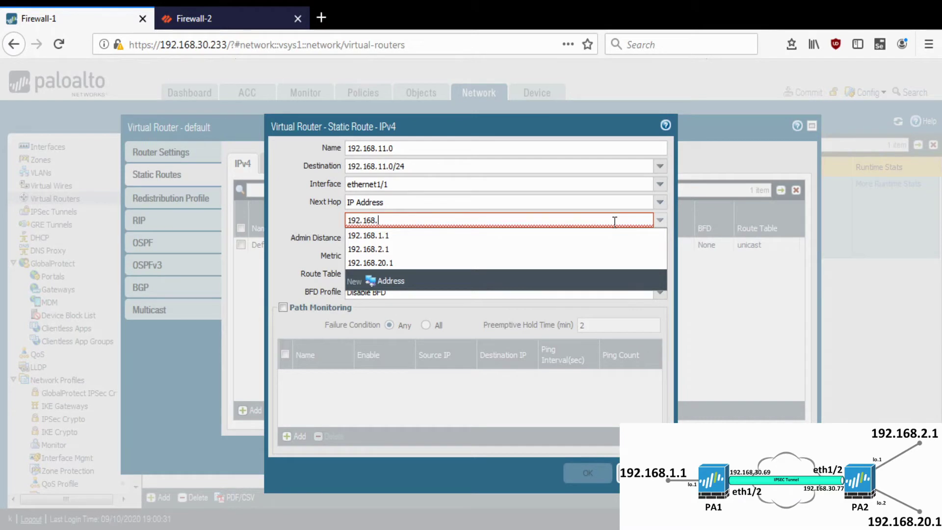
type("6.1")
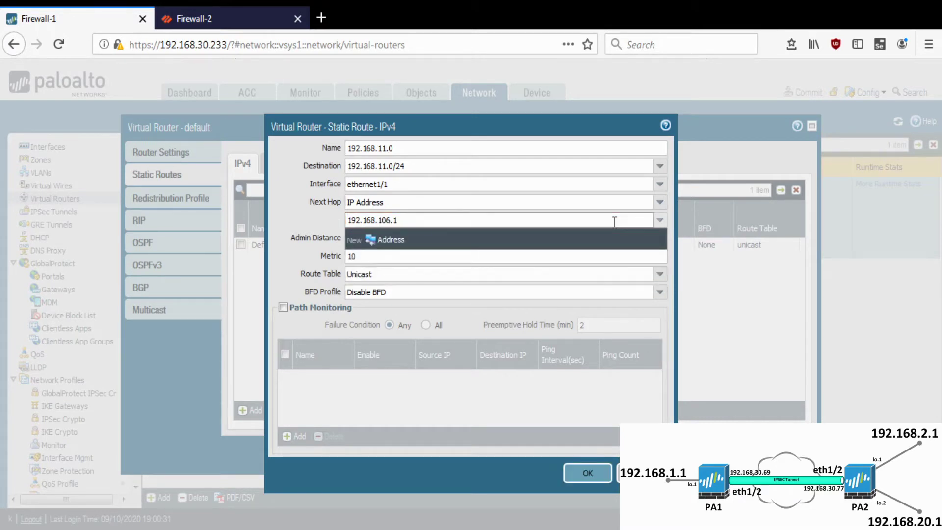
left_click(284, 219)
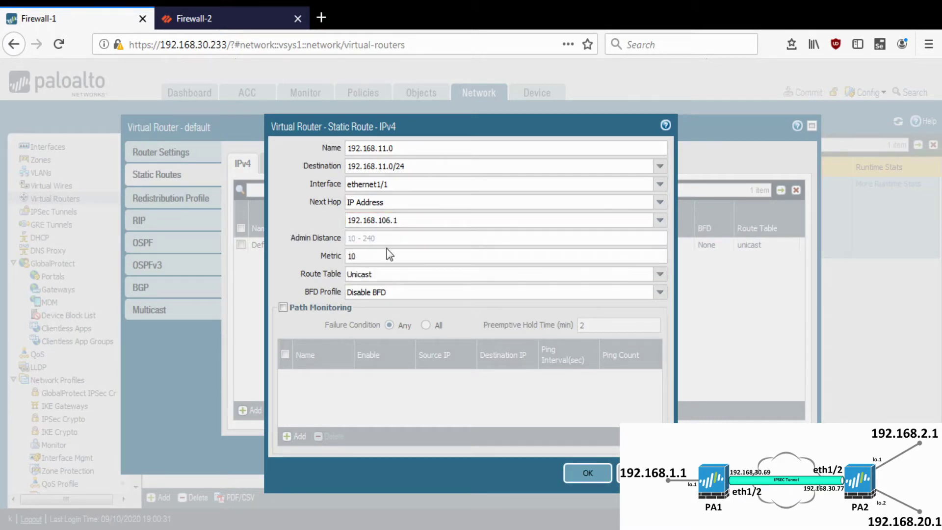
left_click(590, 480)
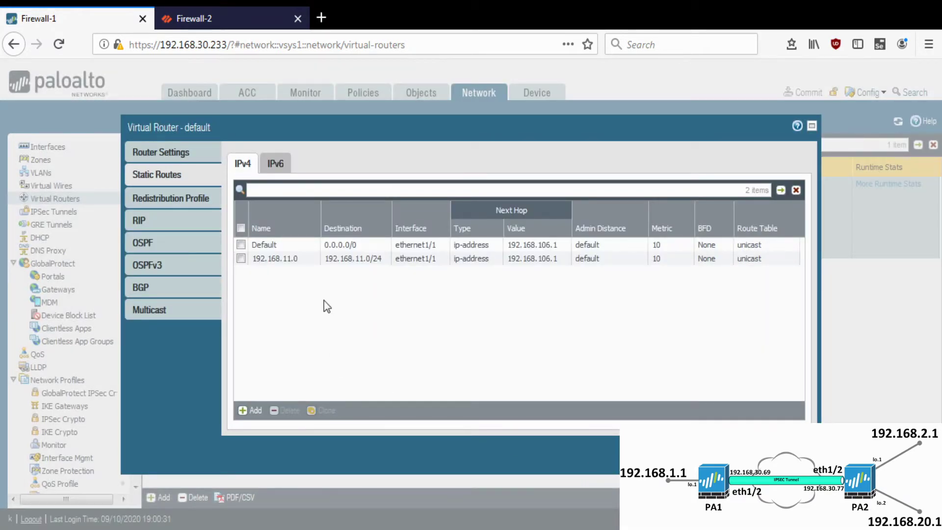
left_click(241, 258)
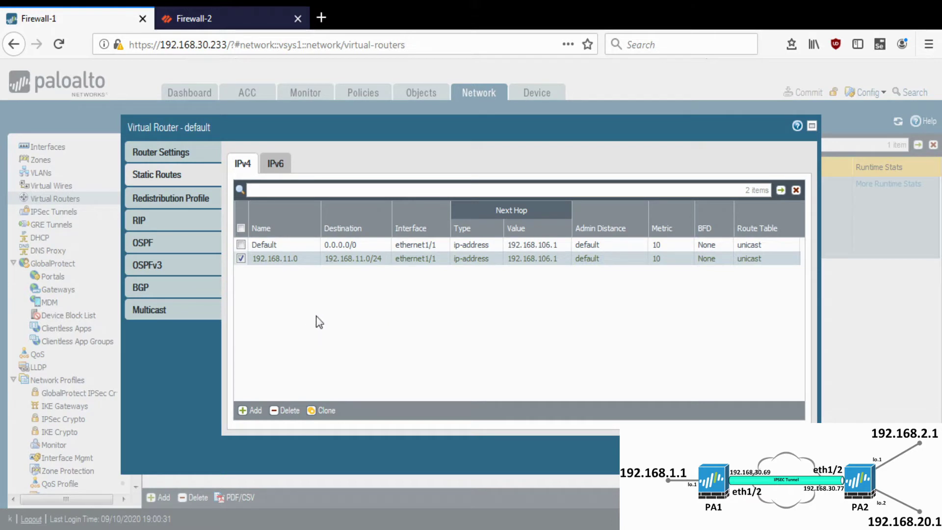
left_click(169, 241)
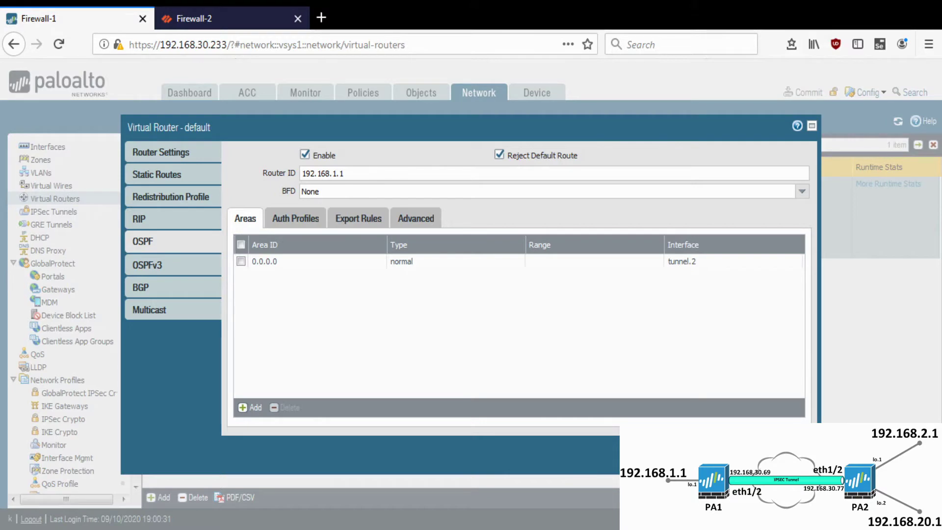
Step: Switch to the Firewall-1 terminal, run show routing route and examine the 192.168.1.1/32 entry and its flags
key("alt+Tab")
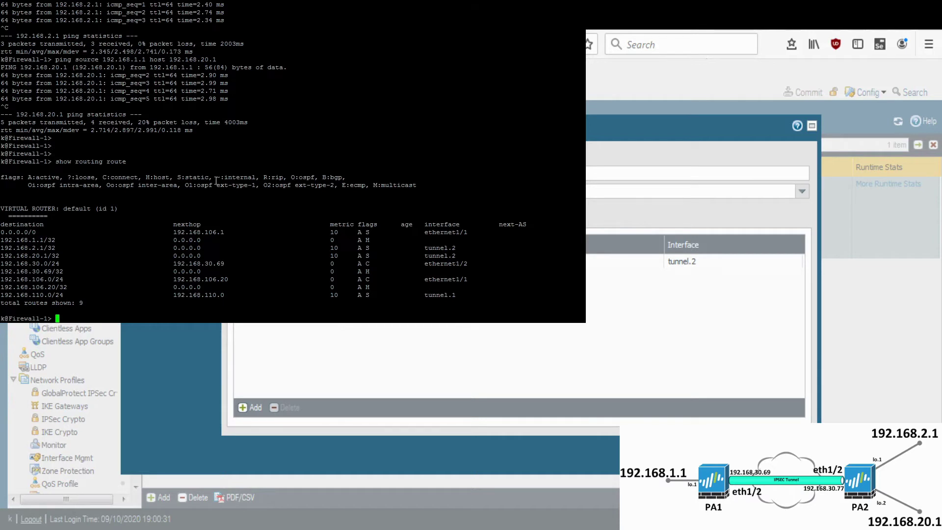
key("Return")
key("Return")
key("Return")
key("Return")
type("show routing route")
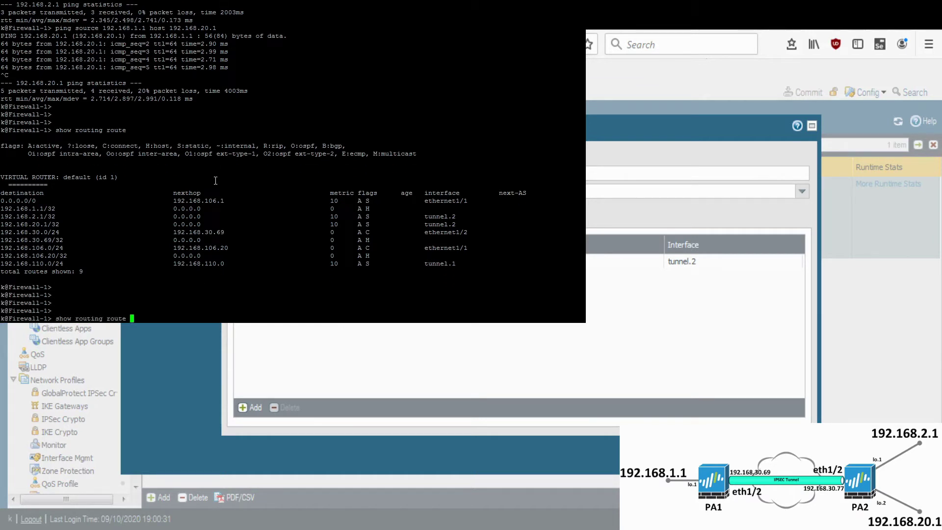
key("Return")
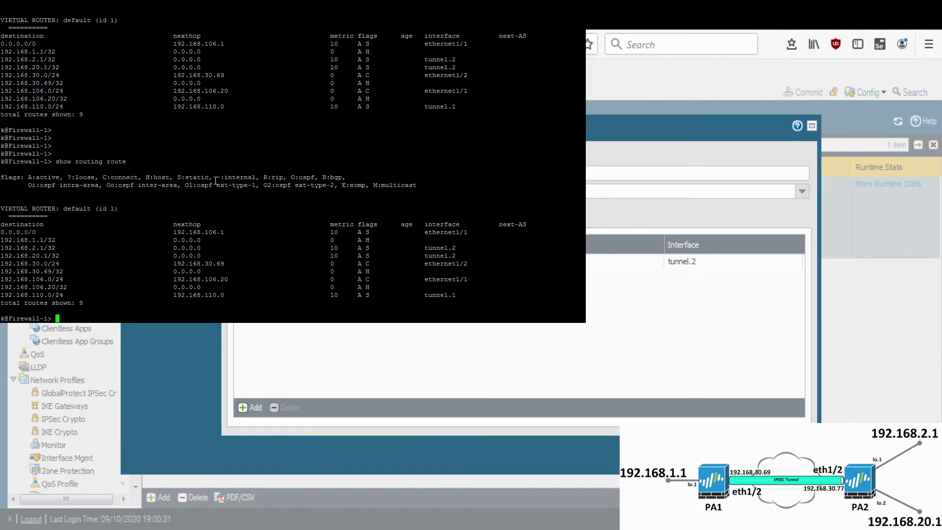
triple_click(377, 241)
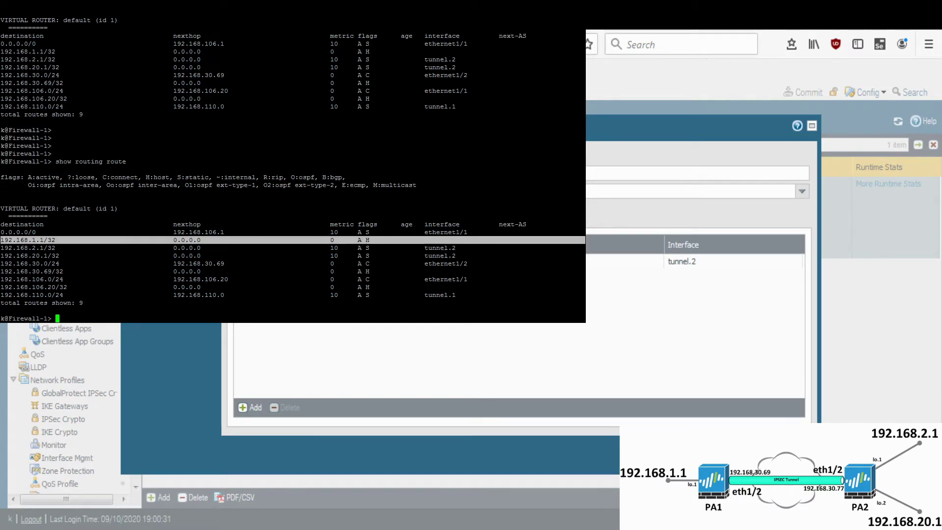
double_click(29, 241)
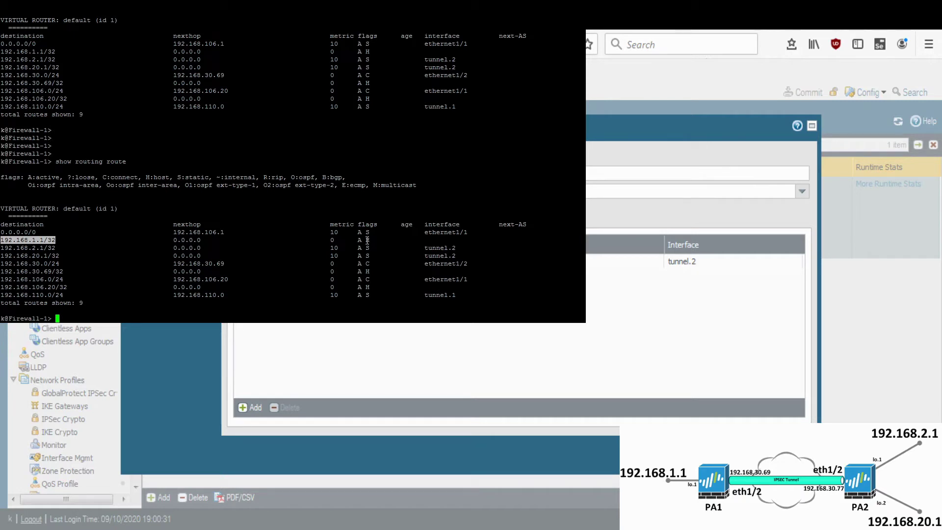
left_click_drag(368, 240, 372, 241)
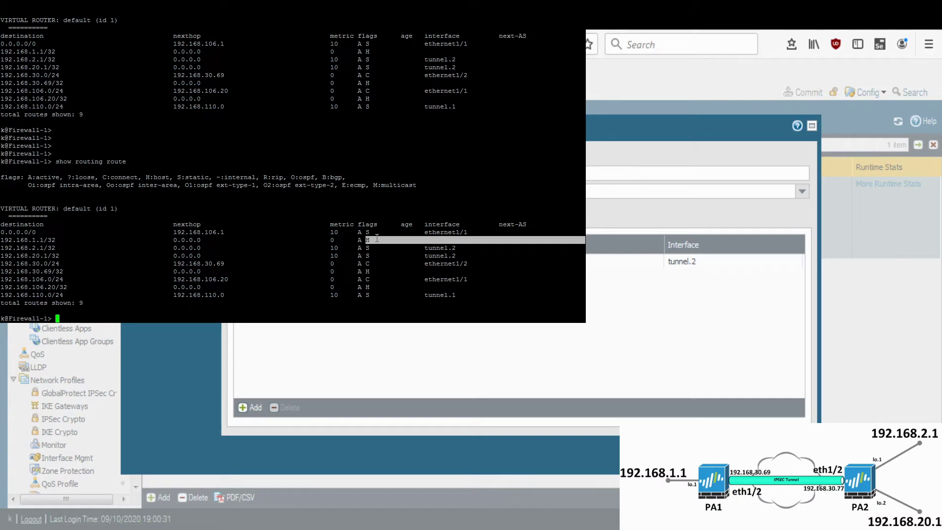
left_click_drag(354, 240, 375, 241)
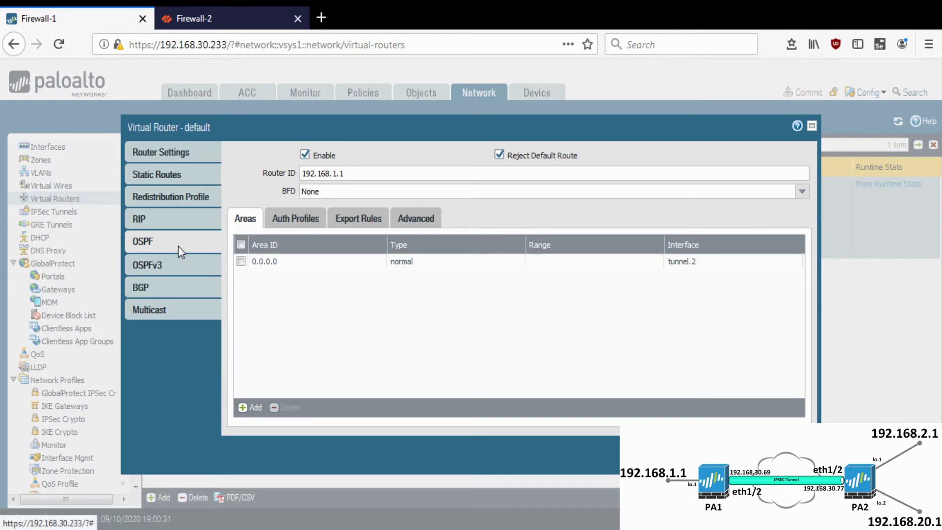
Step: Back in the Firewall-1 web interface, add an OSPF export rule for 192.168.1.1/32 with path type Ext 2
left_click(369, 218)
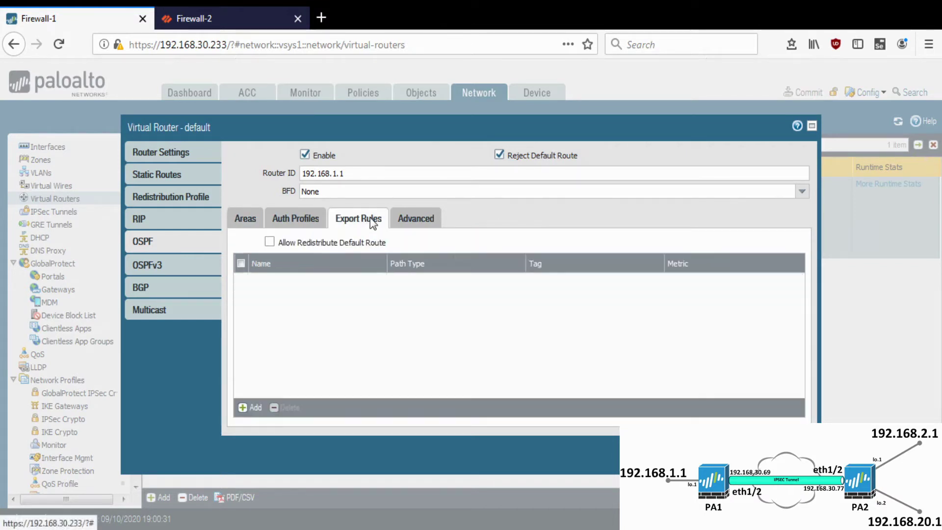
left_click(247, 407)
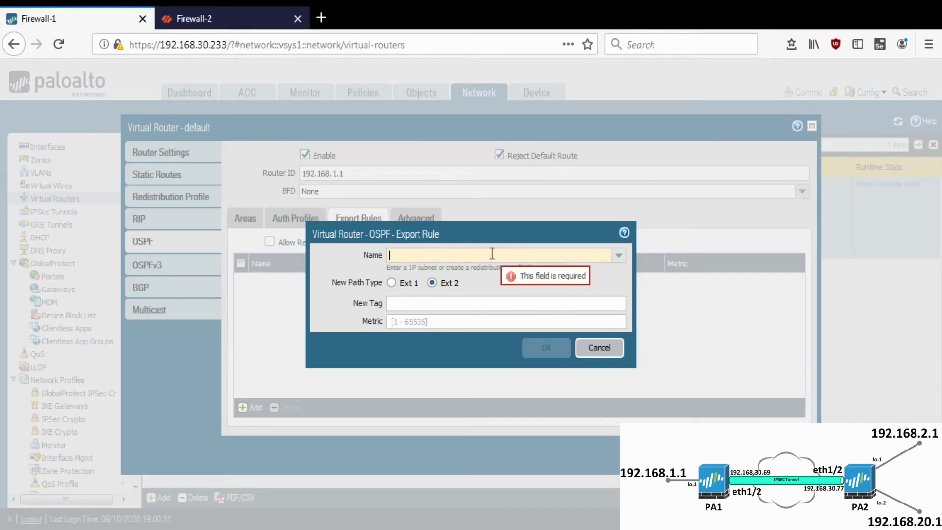
type("192.168.1.1")
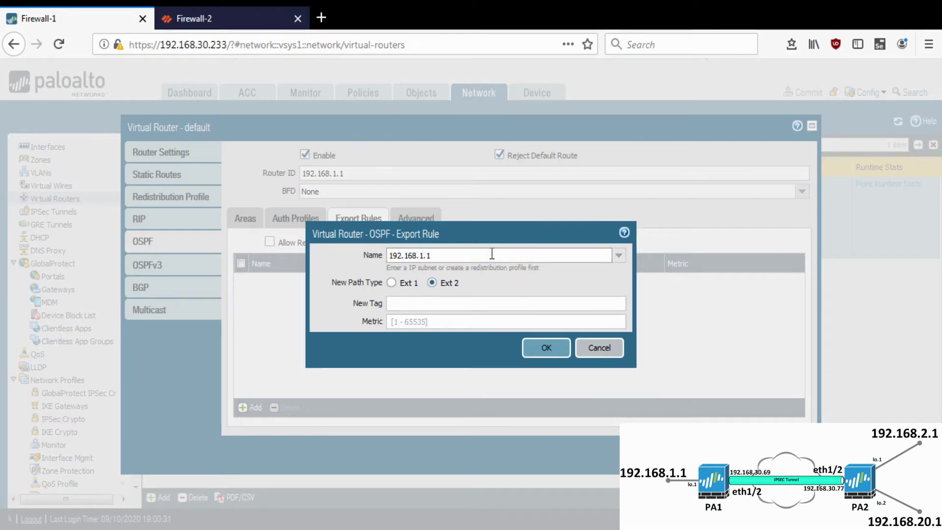
type("/32")
left_click_drag(491, 254, 256, 236)
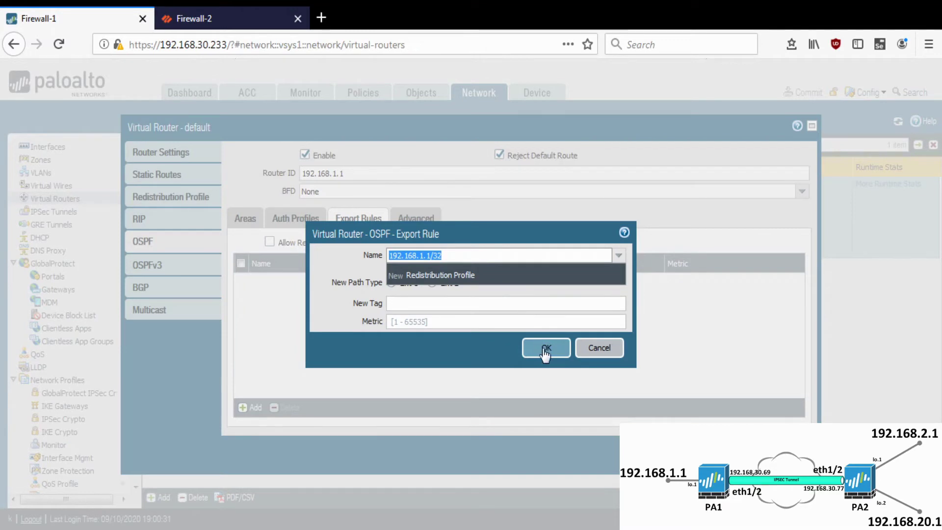
left_click(545, 348)
left_click(545, 348)
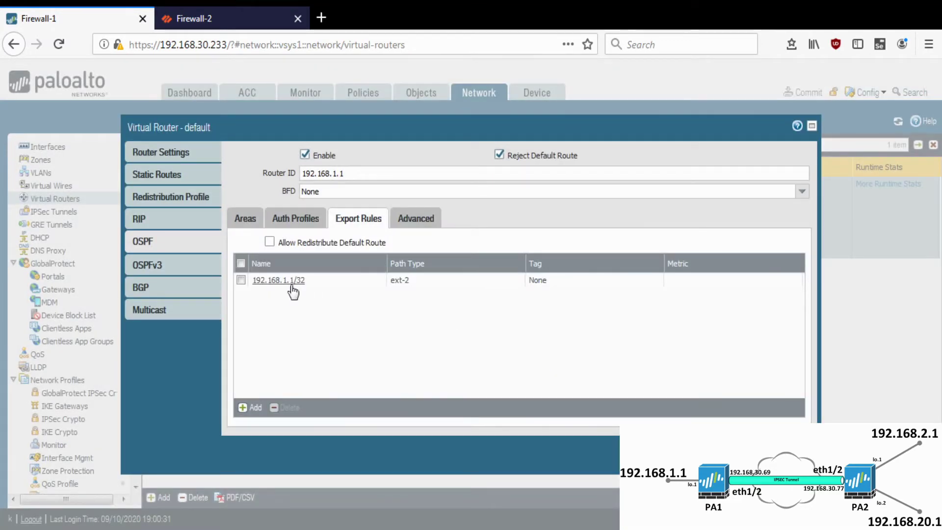
Step: Add an OSPF export rule using the redistribution profile proile-static with path type Ext 2, and save the default virtual router
left_click(251, 409)
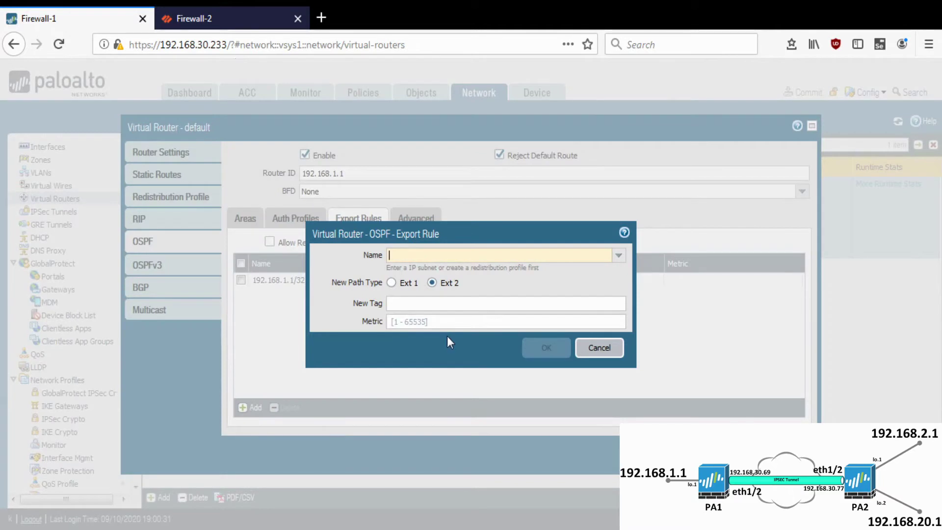
left_click(619, 255)
left_click(426, 272)
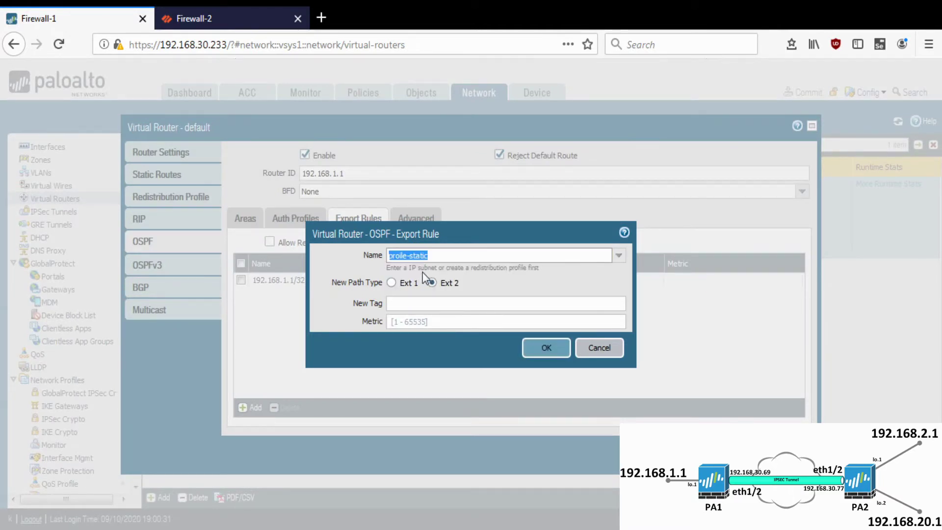
left_click(548, 357)
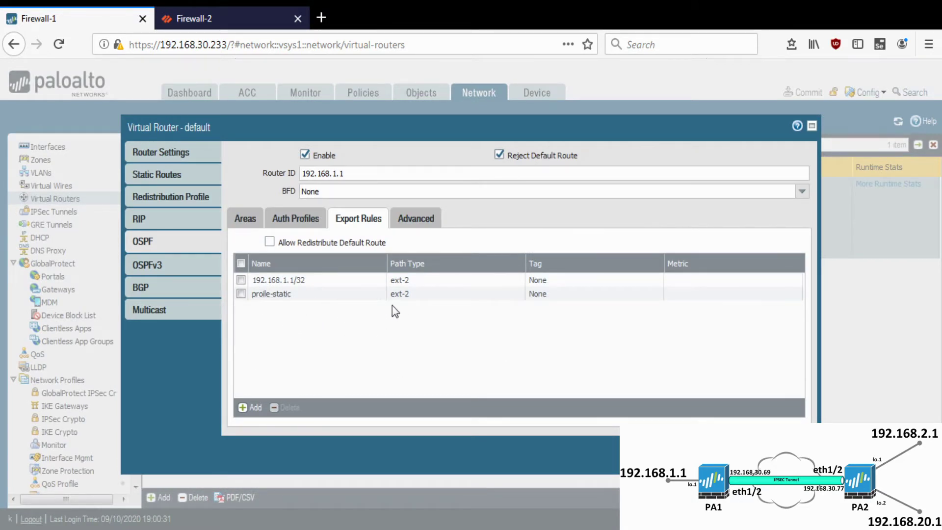
left_click(240, 294)
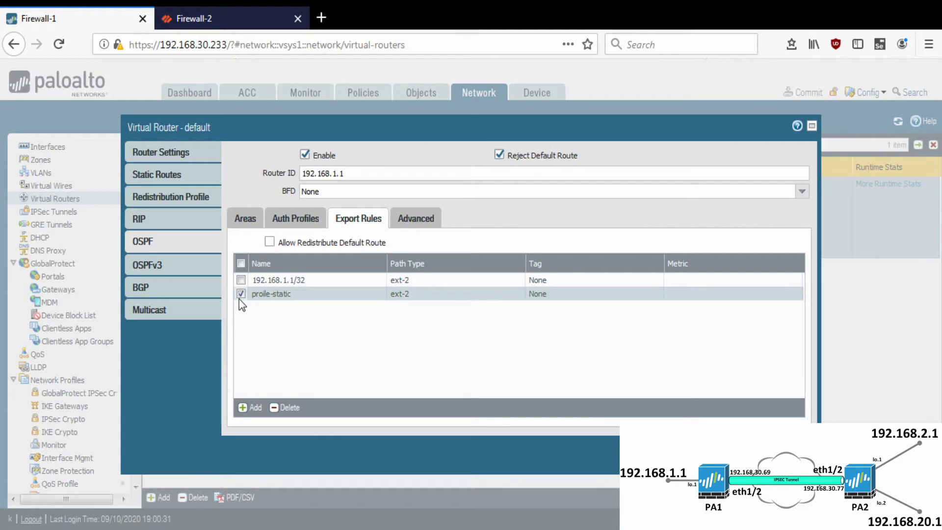
left_click(240, 293)
left_click(241, 280)
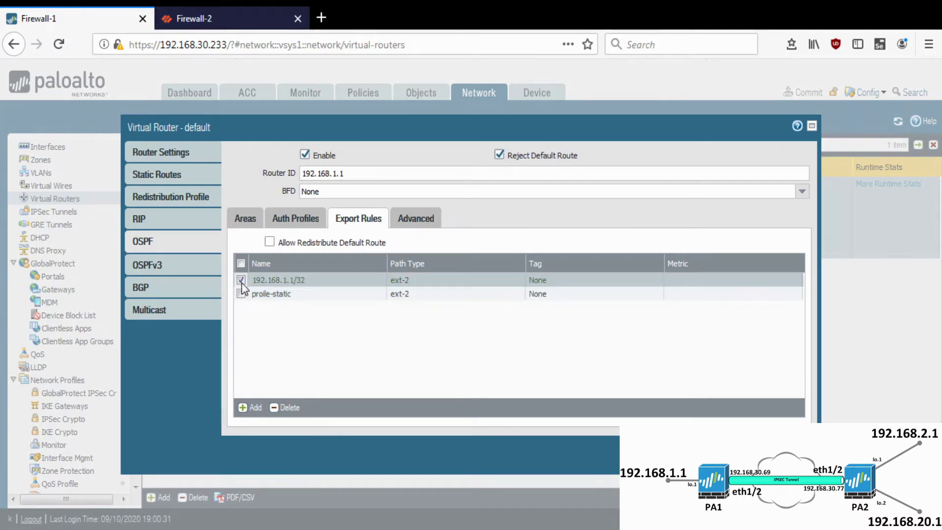
left_click(240, 280)
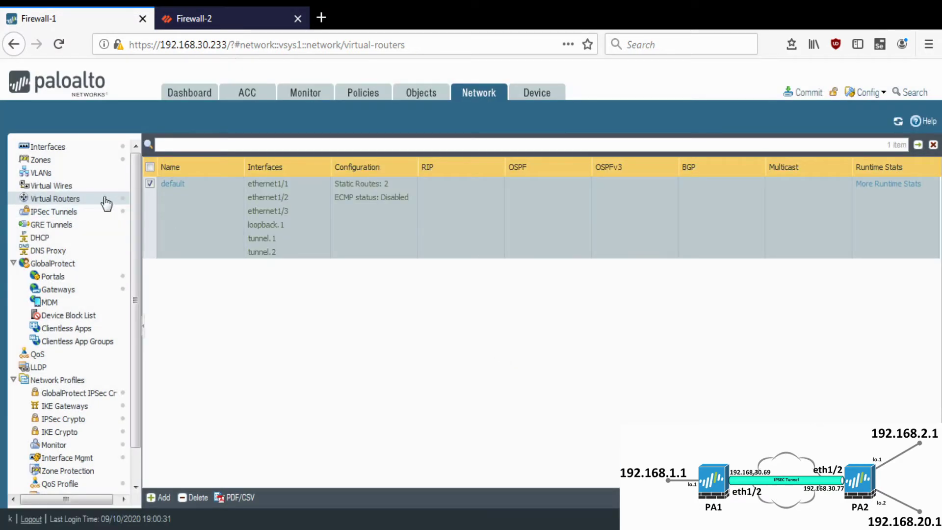
Step: Assign the IPv4 address 10.1.1.1/24 to the tunnel.2 interface and save it
left_click(69, 153)
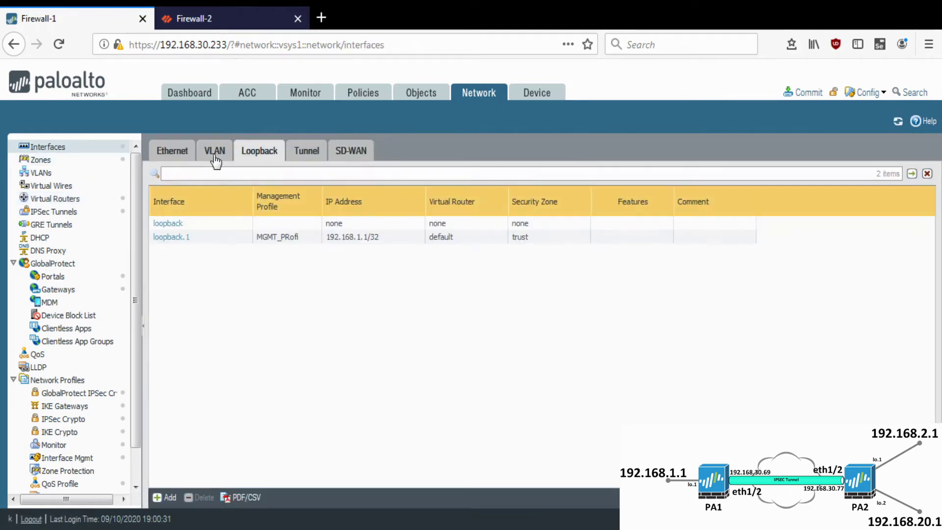
left_click(306, 154)
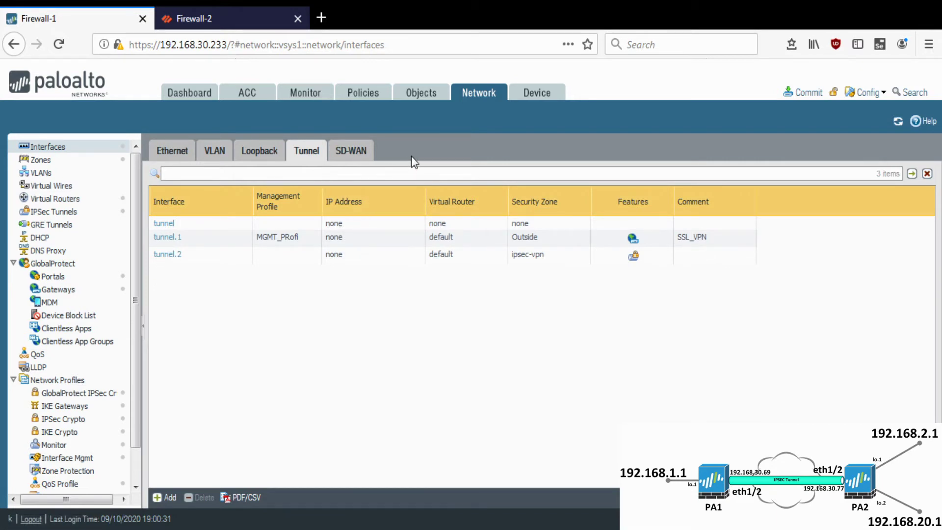
left_click(170, 260)
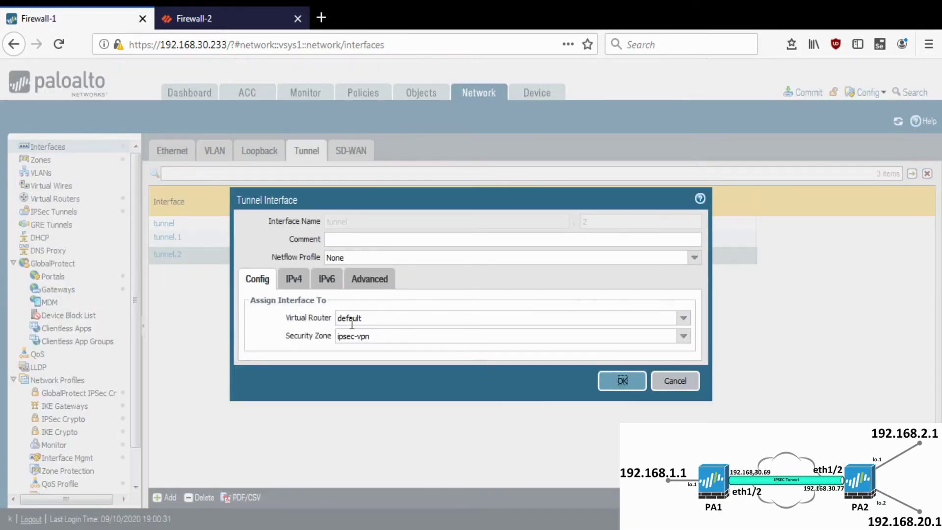
left_click(294, 280)
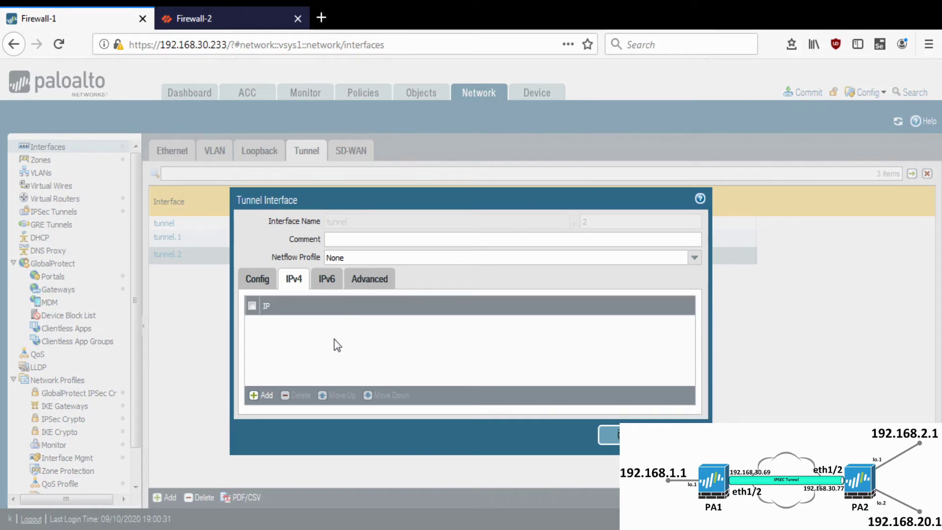
left_click(260, 399)
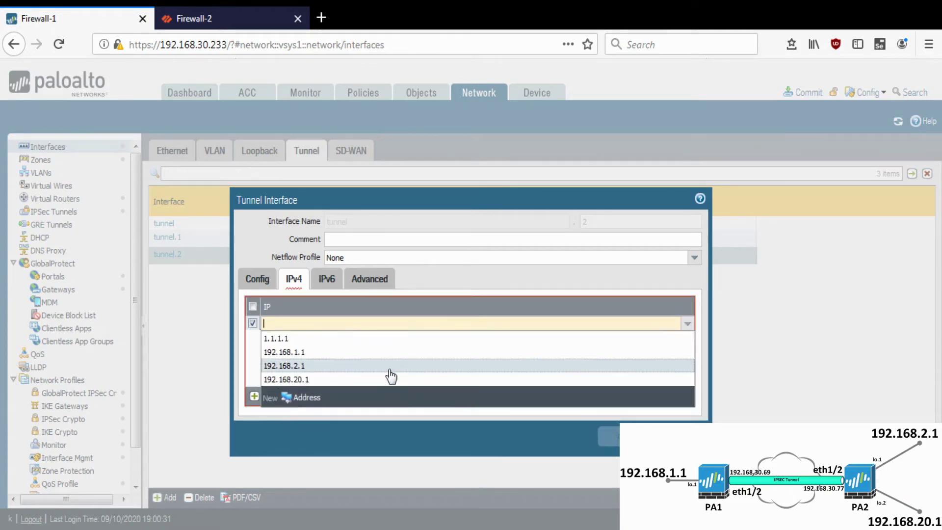
type("10")
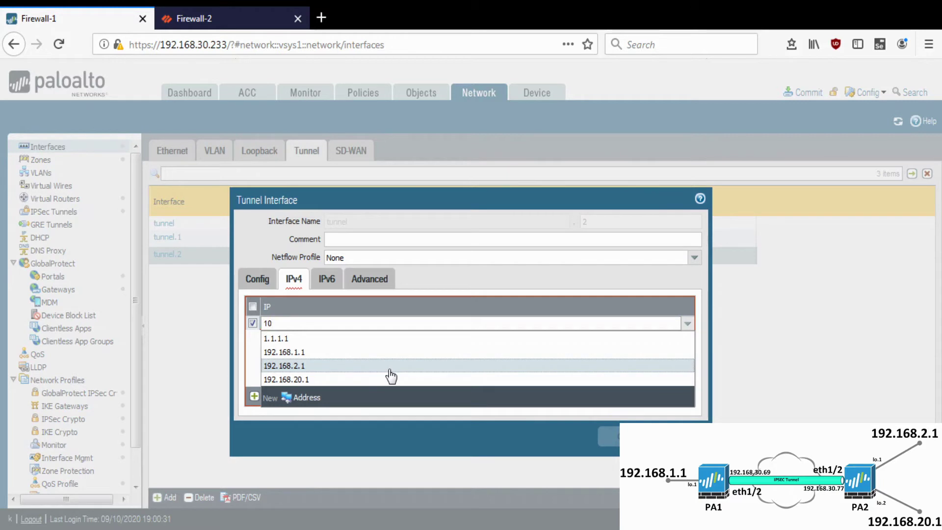
type(".1.1.1")
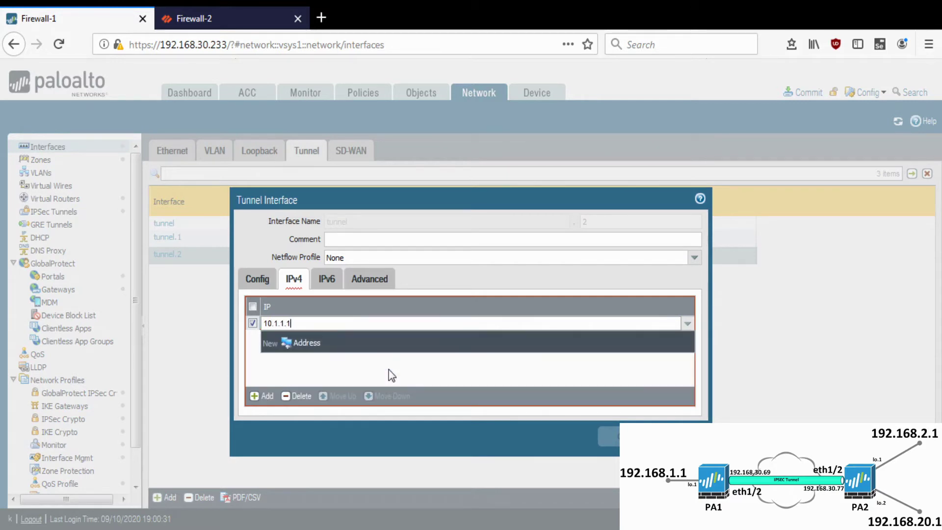
type("/24")
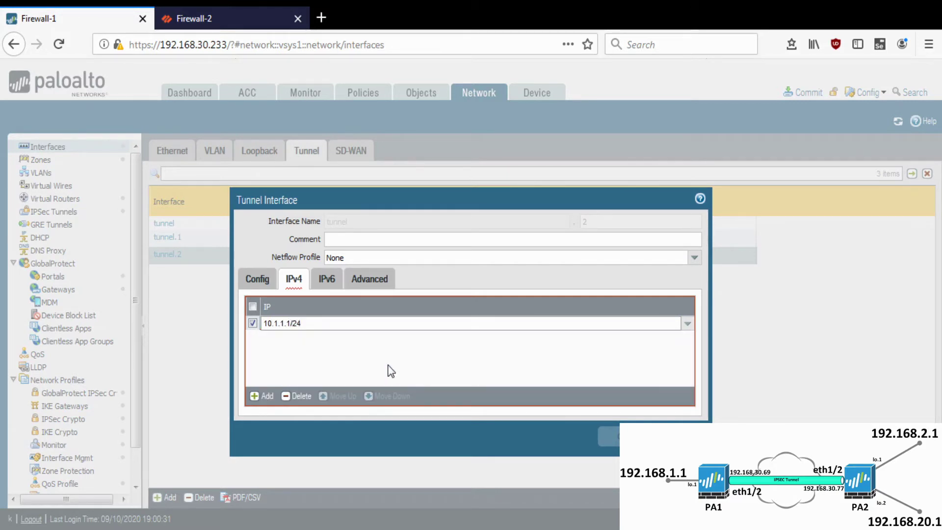
left_click(388, 365)
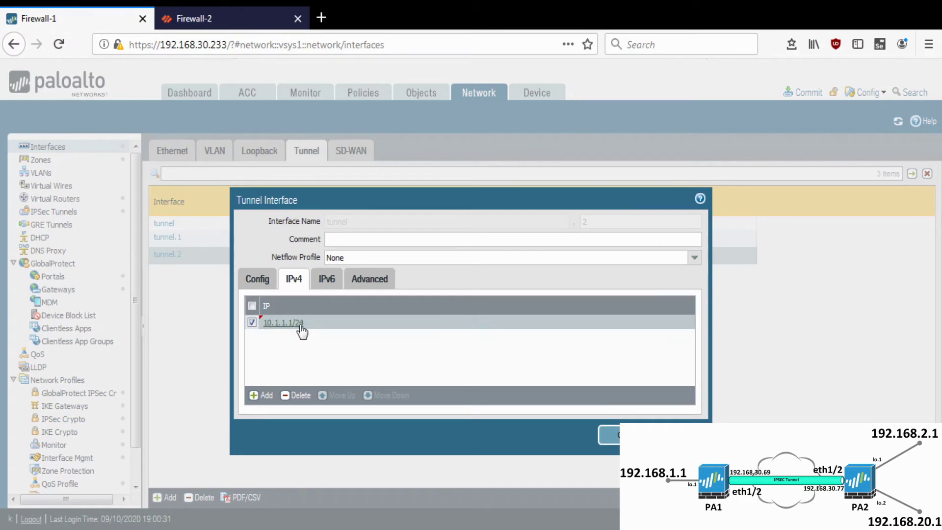
left_click(607, 434)
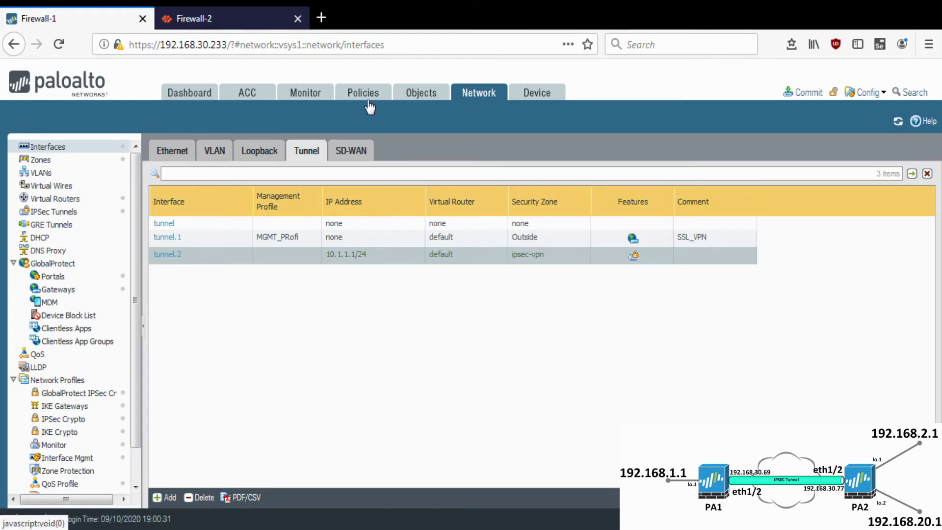
Step: Review the ipsec-vpn-allow and ipsec-vpn-allow-2 security rules on Firewall-1 and commit the pending device and network changes
left_click(184, 152)
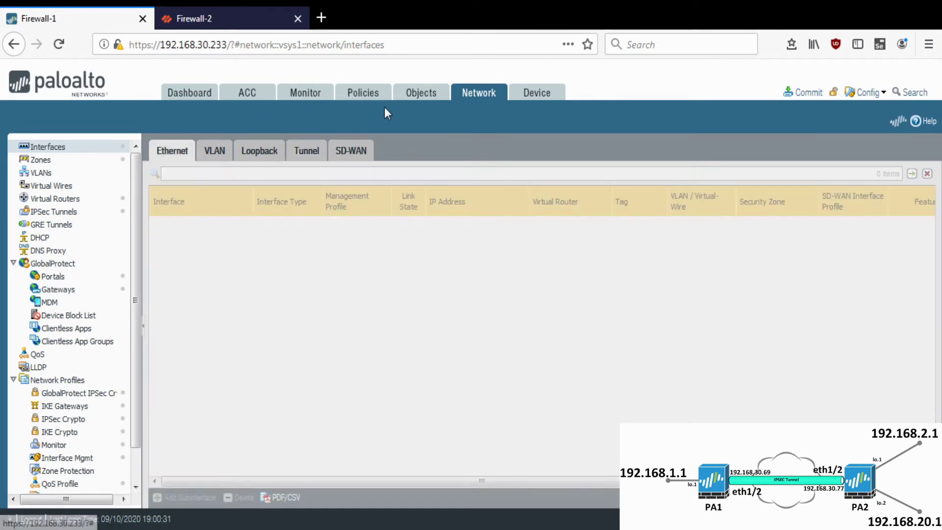
left_click(379, 95)
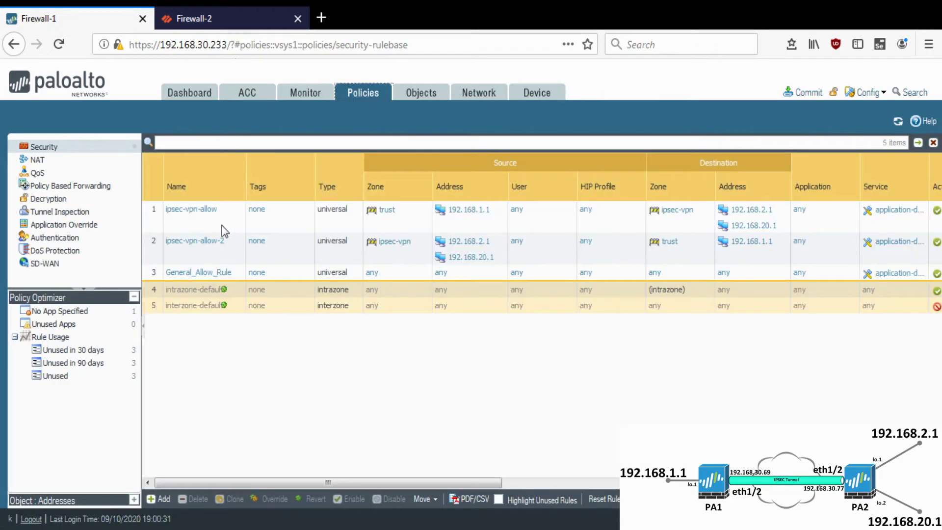
left_click(217, 220)
left_click(219, 258)
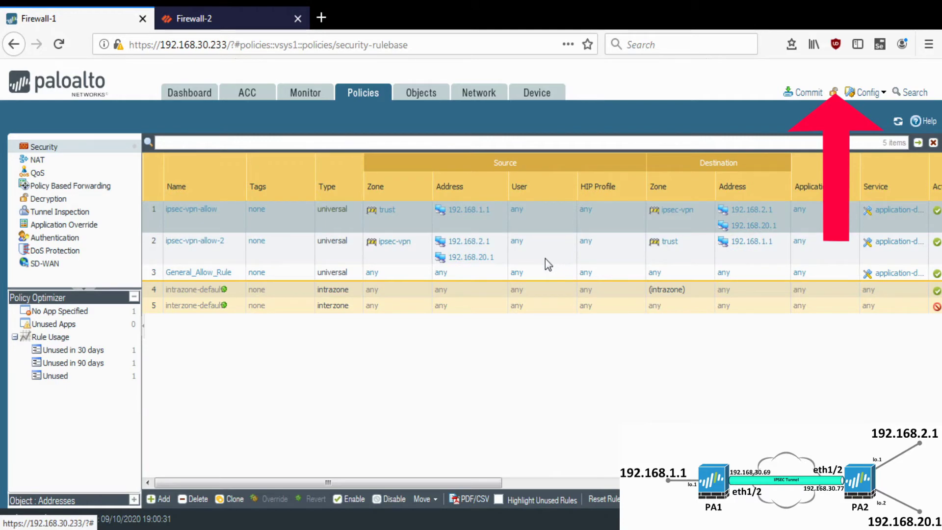
left_click(808, 93)
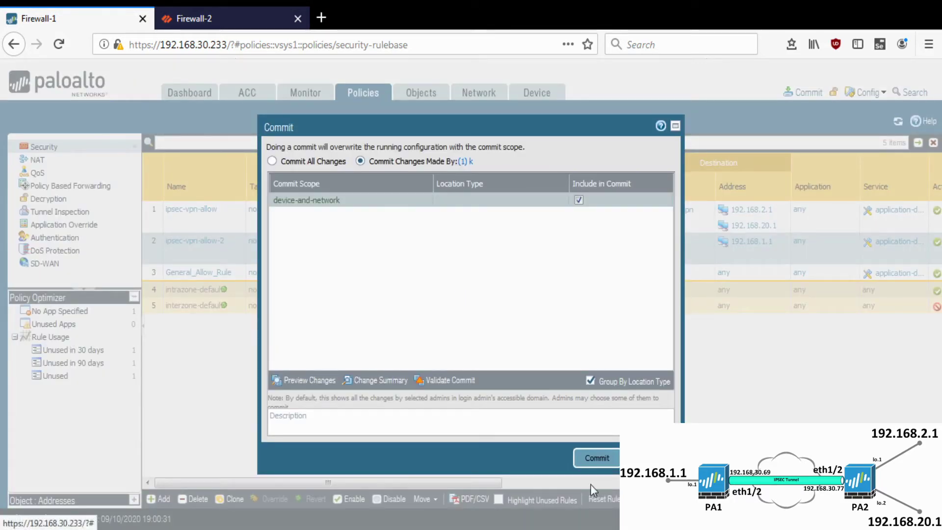
left_click(596, 458)
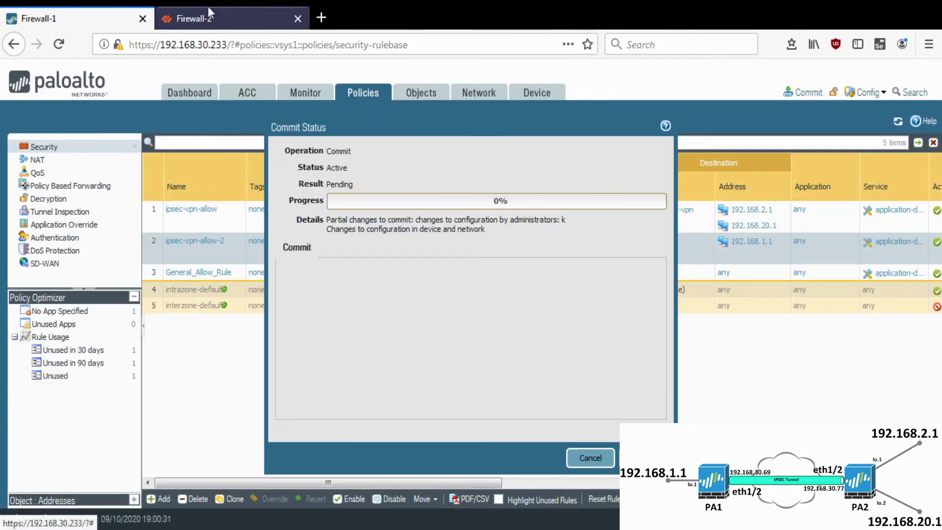
Step: Switch to the Firewall-2 web interface and delete the 192.168.1.1 static route from the default virtual router
left_click(208, 18)
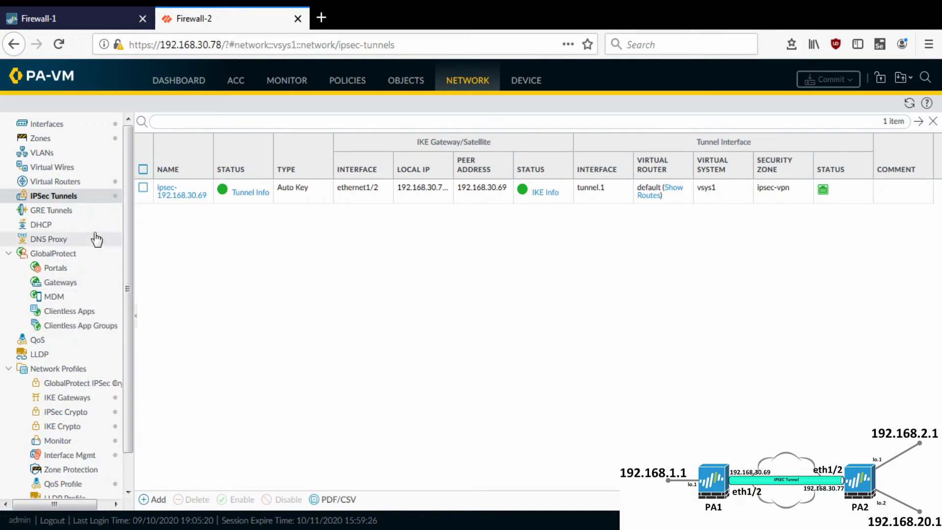
left_click(63, 182)
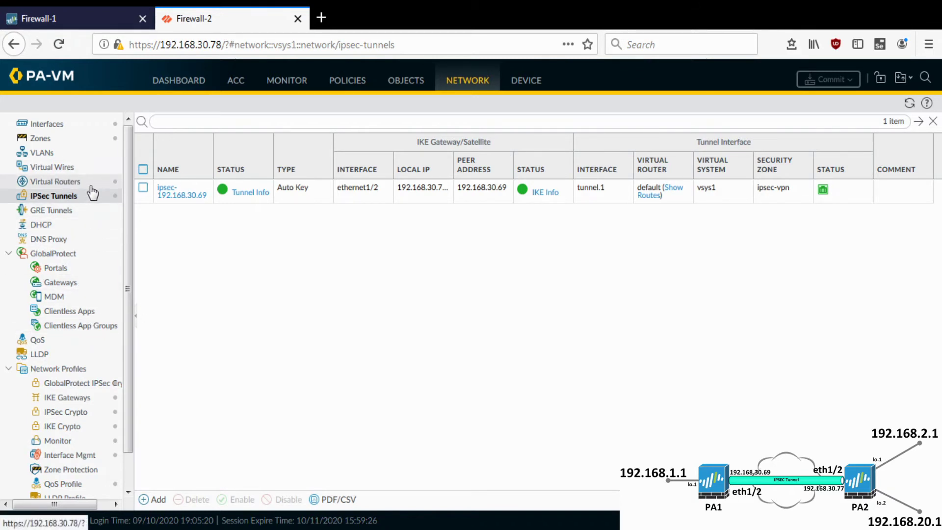
left_click(168, 159)
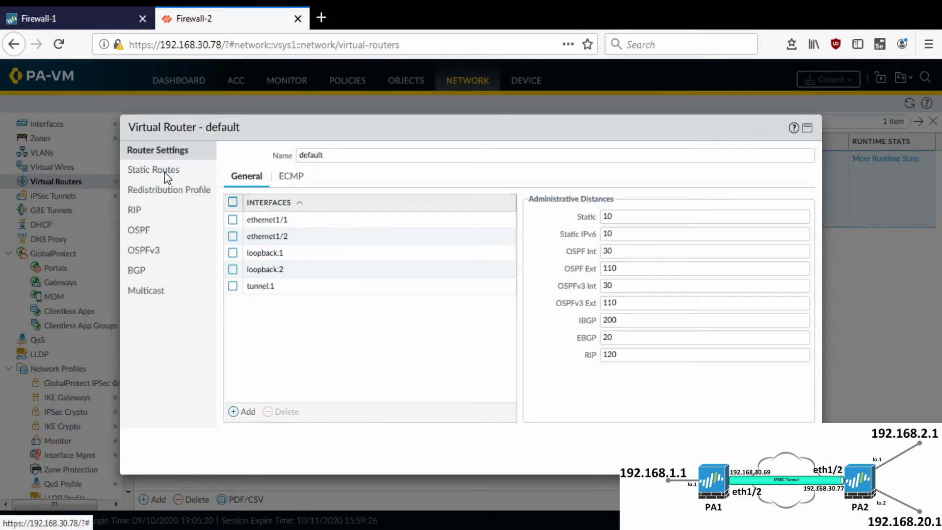
left_click(165, 172)
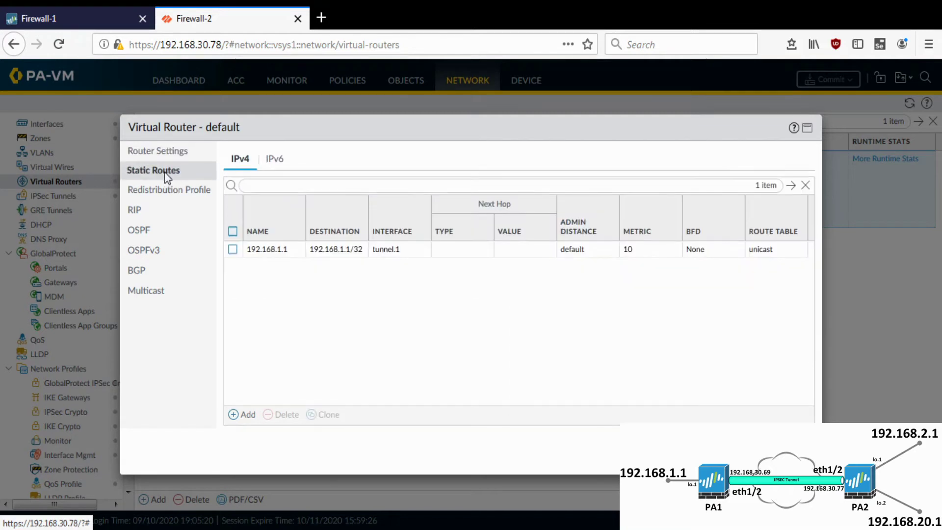
left_click(233, 249)
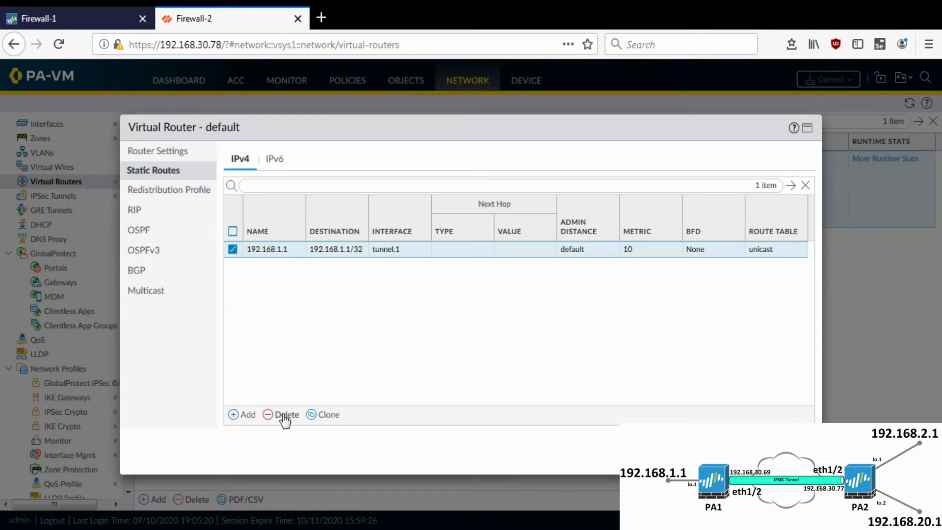
left_click(285, 415)
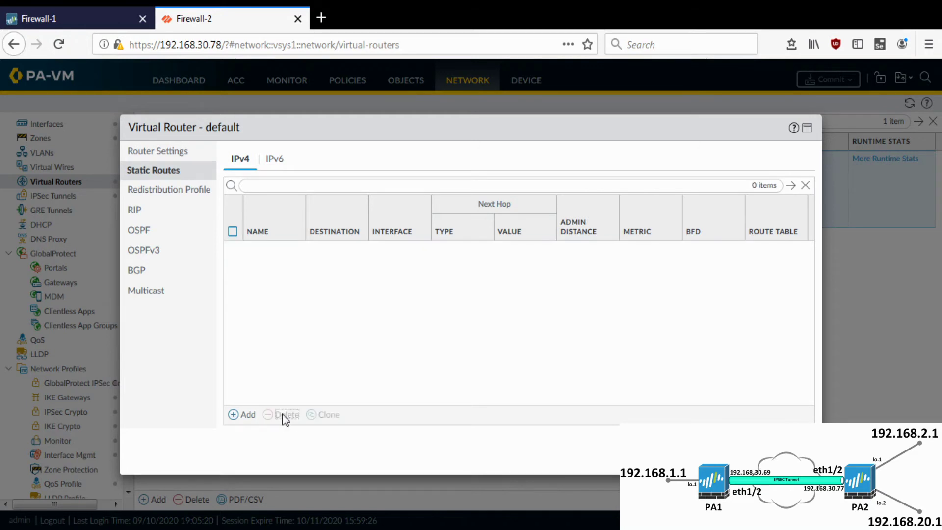
Step: Add an IPv4 redistribution profile named profile-static with Redist enabled, priority 1 and source type static
left_click(170, 192)
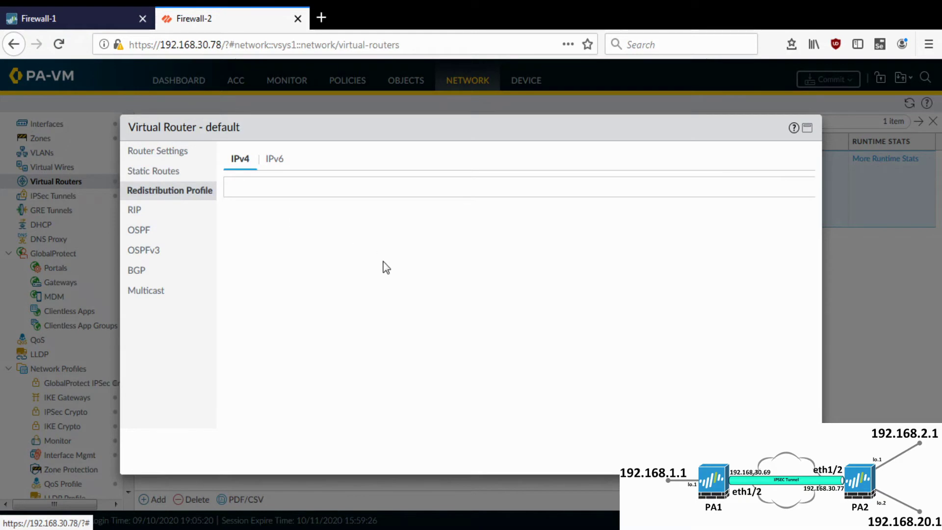
left_click(242, 416)
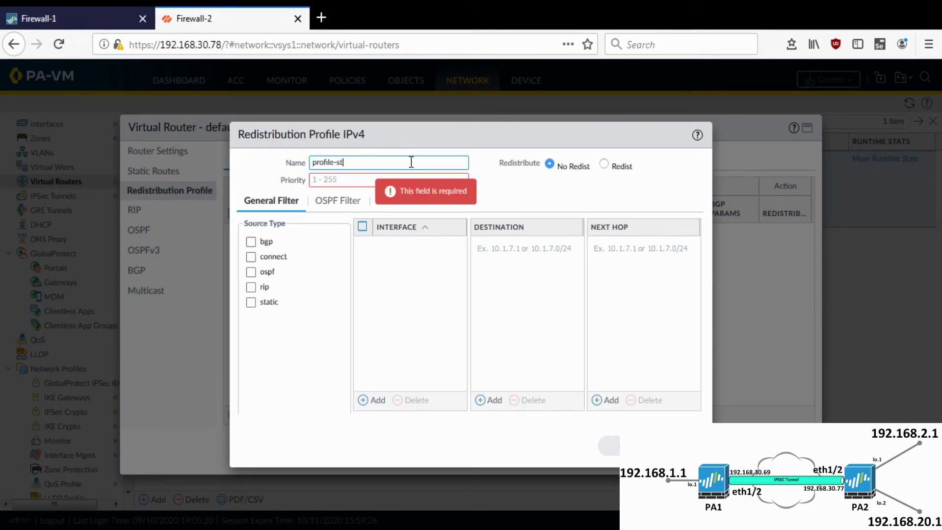
left_click(604, 164)
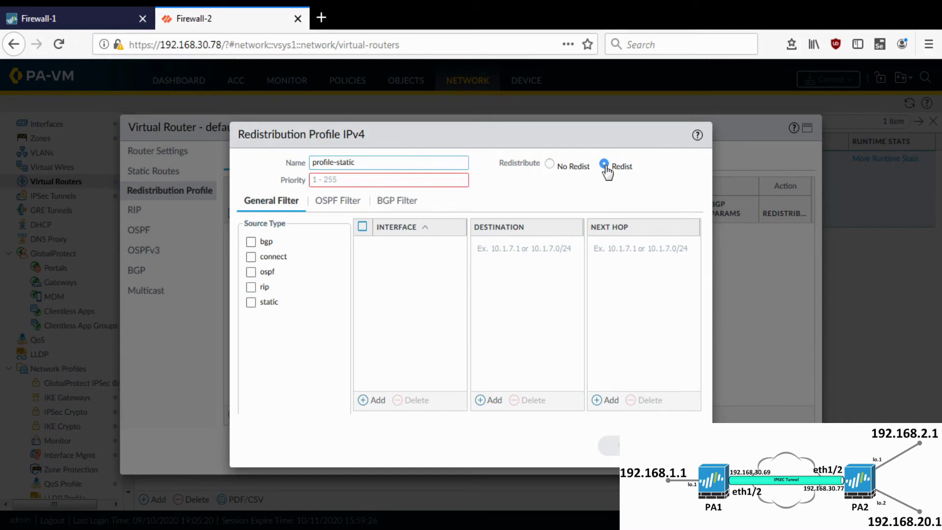
left_click(392, 177)
type("1")
left_click(251, 303)
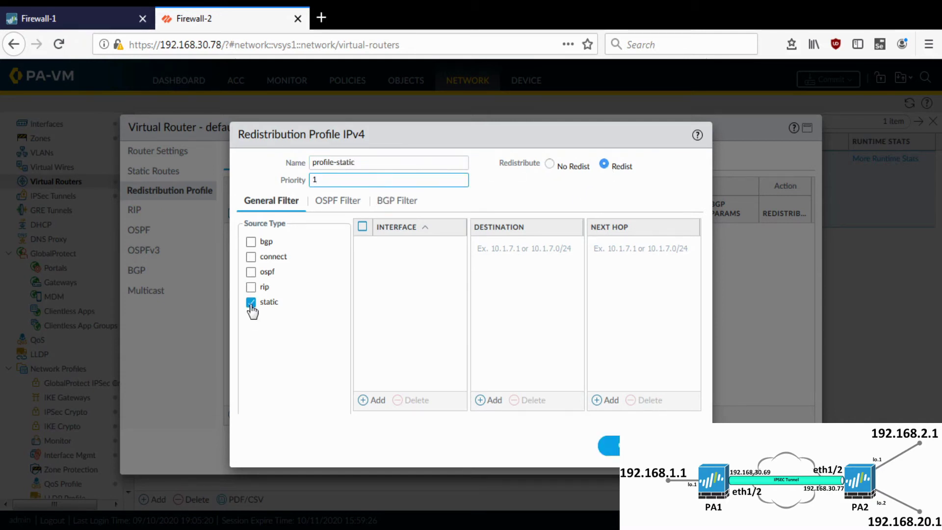
left_click(608, 447)
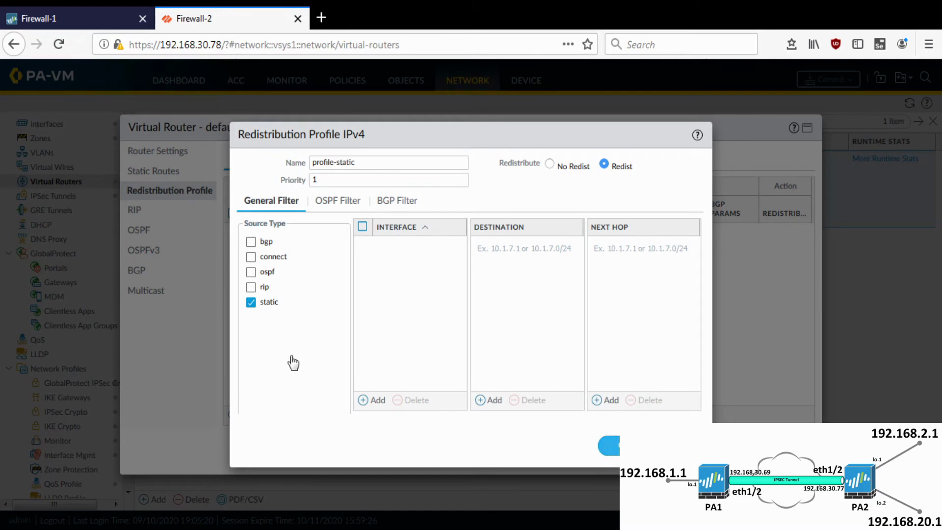
Step: Enable OSPF on the default virtual router and set its router ID to 192.168.2.1
left_click(164, 229)
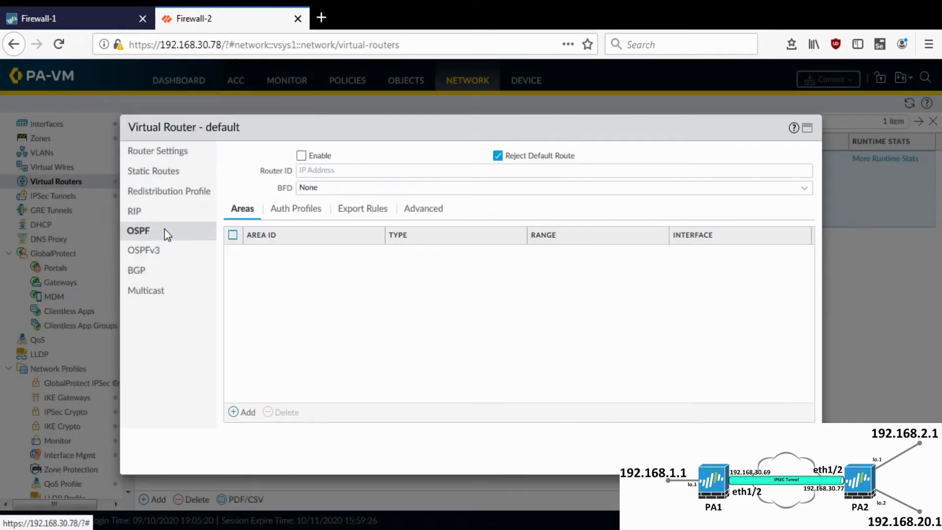
left_click(301, 156)
left_click(371, 173)
type("192")
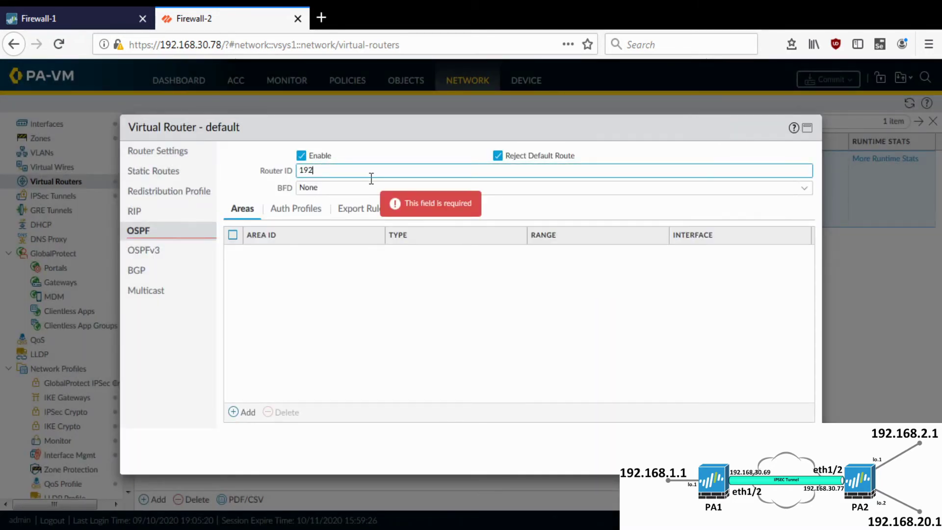
type(".168.21.")
type(".1")
Step: Add OSPF area 0.0.0.0 of type Normal containing the tunnel.1 interface
left_click(244, 412)
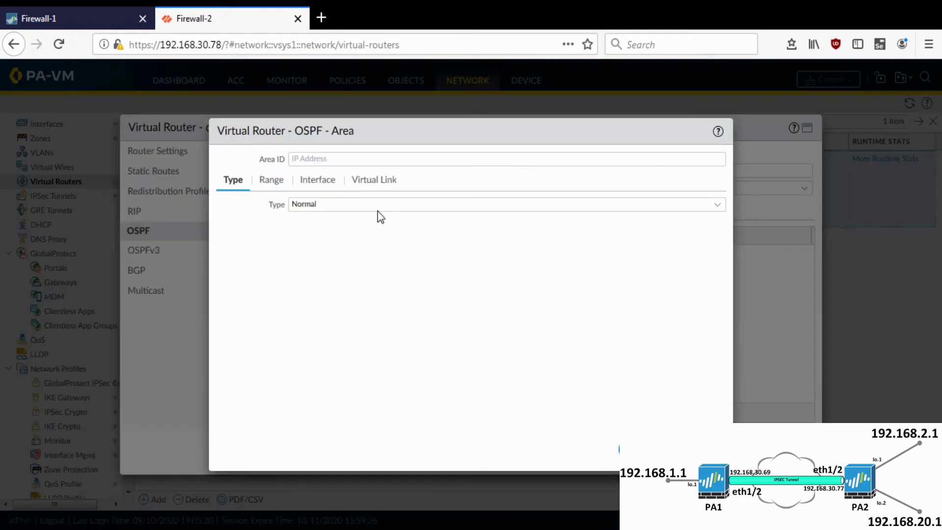
left_click(335, 162)
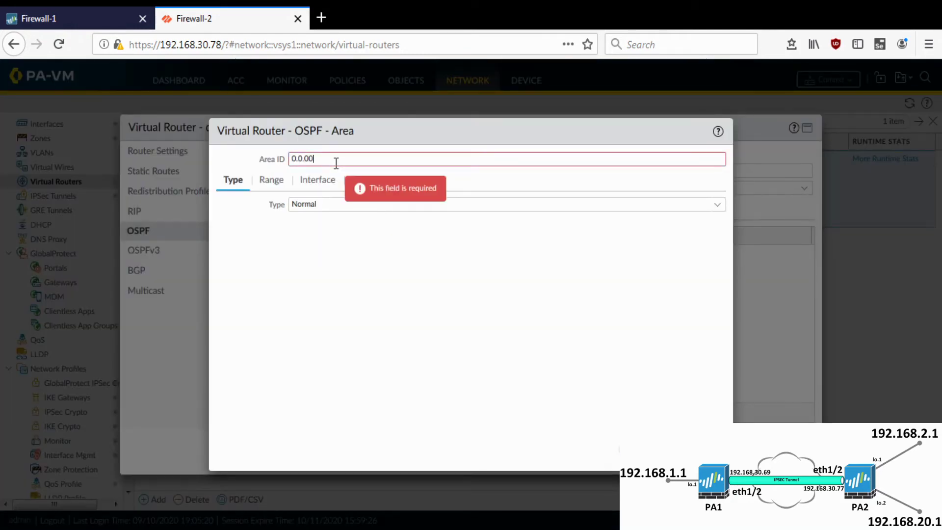
type("0.0.0.0")
left_click(317, 182)
left_click(230, 408)
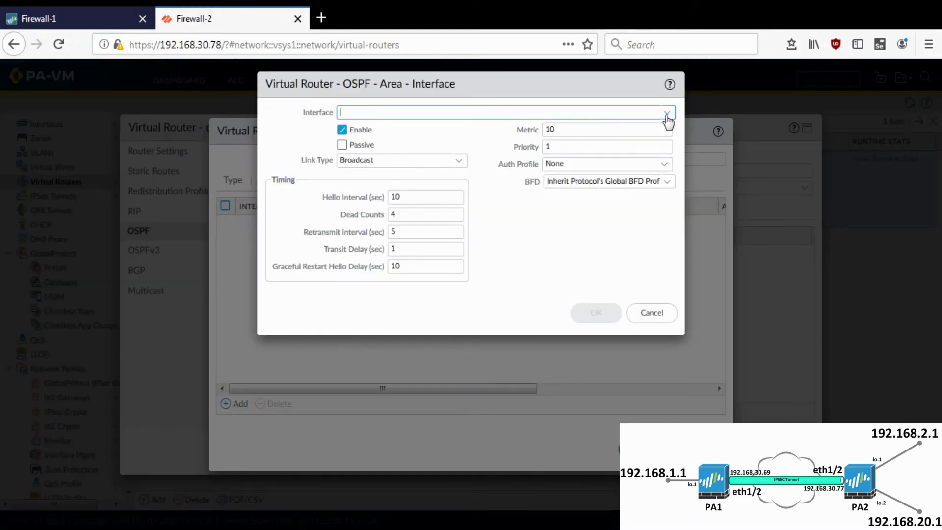
left_click(547, 114)
left_click(377, 197)
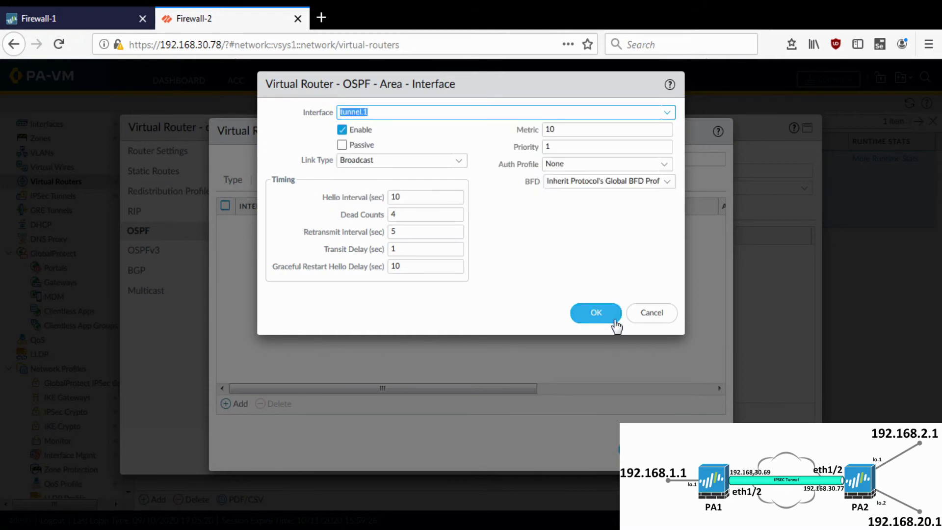
left_click(589, 318)
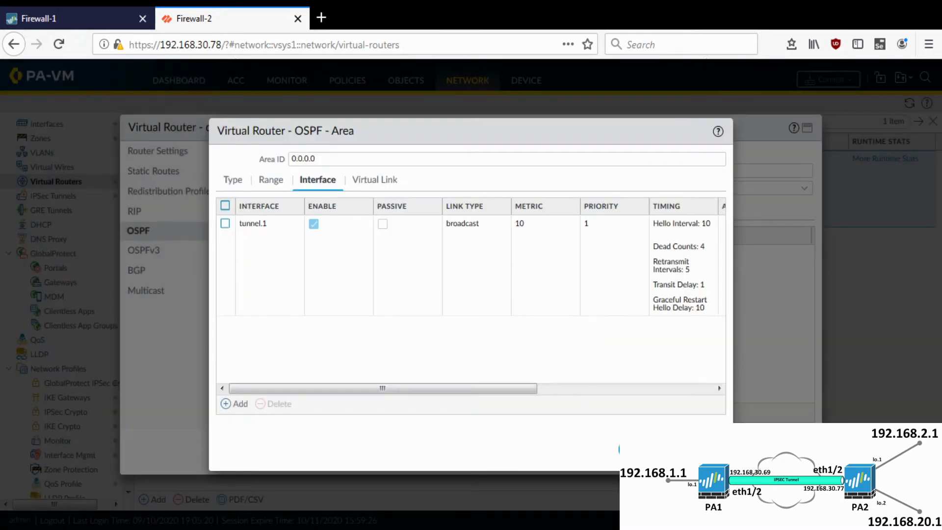
key("Return")
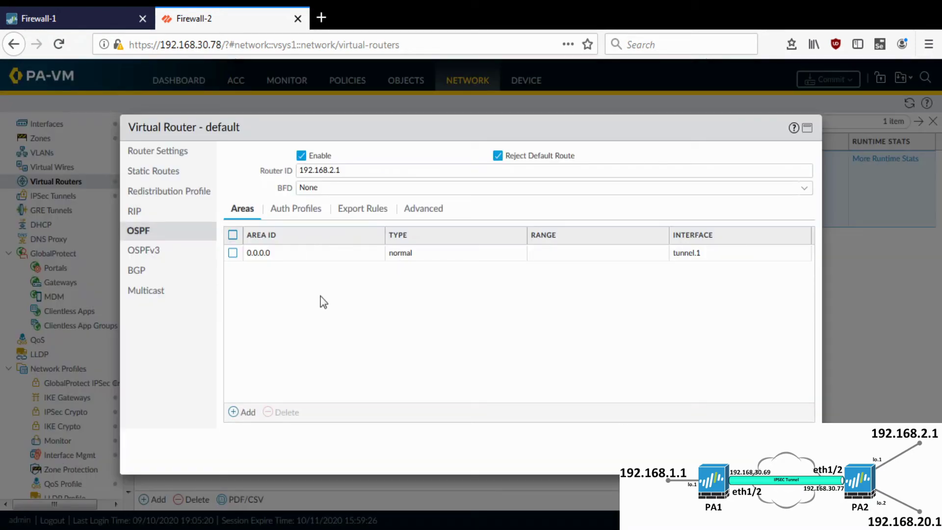
Step: Add an OSPF export rule for 192.168.2.1/32 with path type Ext 2
left_click(373, 210)
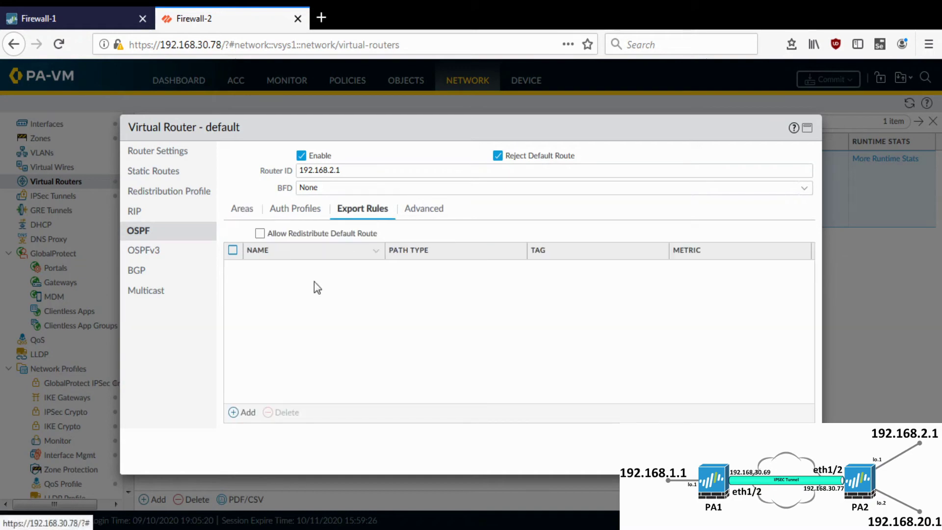
left_click(245, 413)
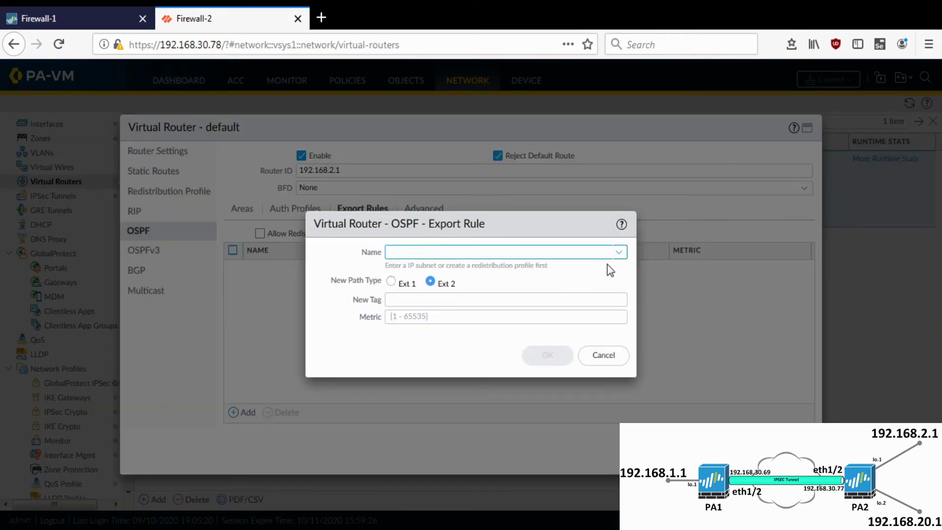
mouse_move(506, 253)
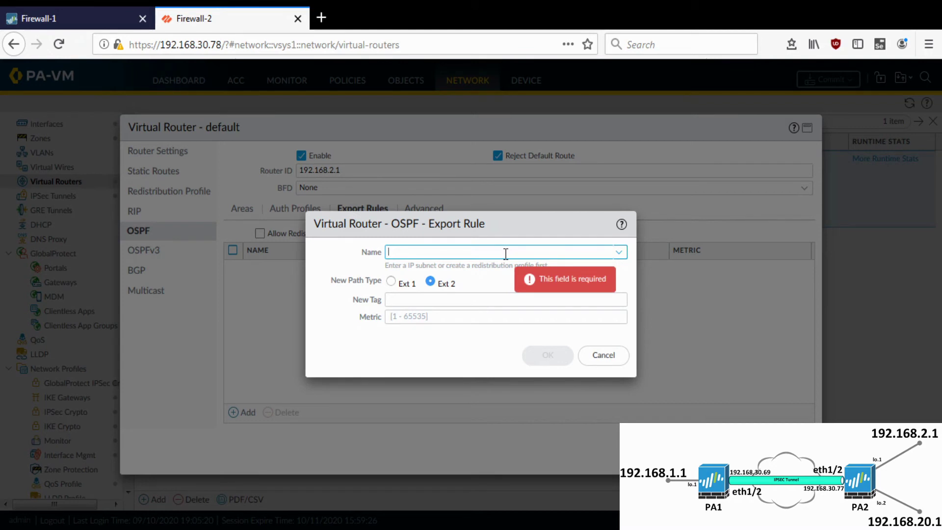
type("192.1")
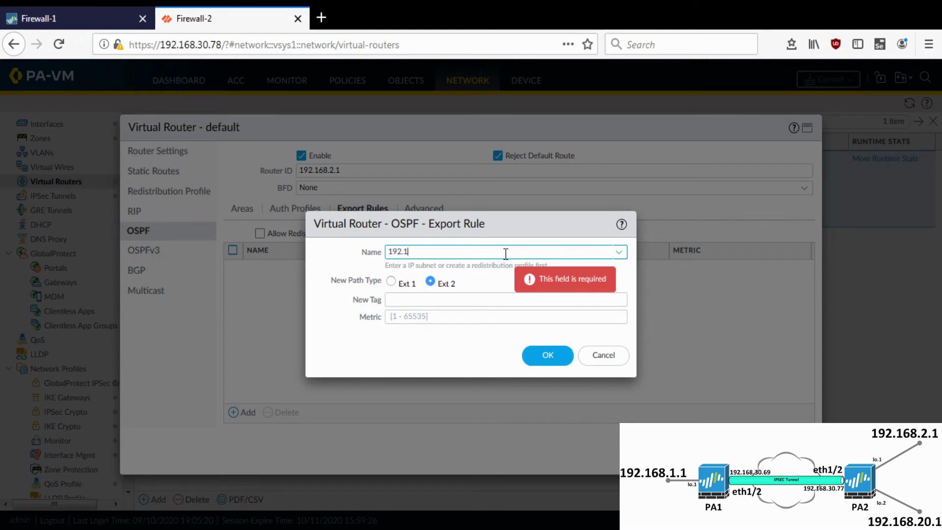
type("68.21.")
key("BackSpace")
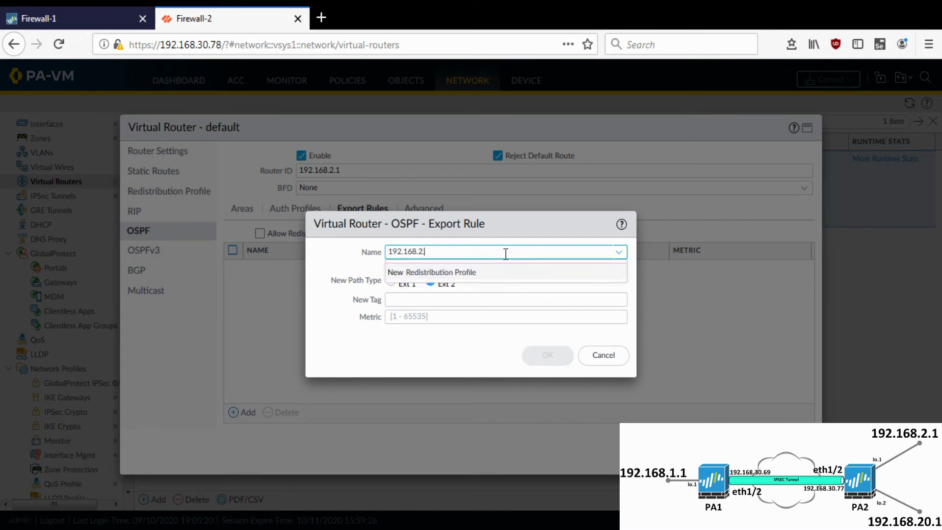
type(".1/32")
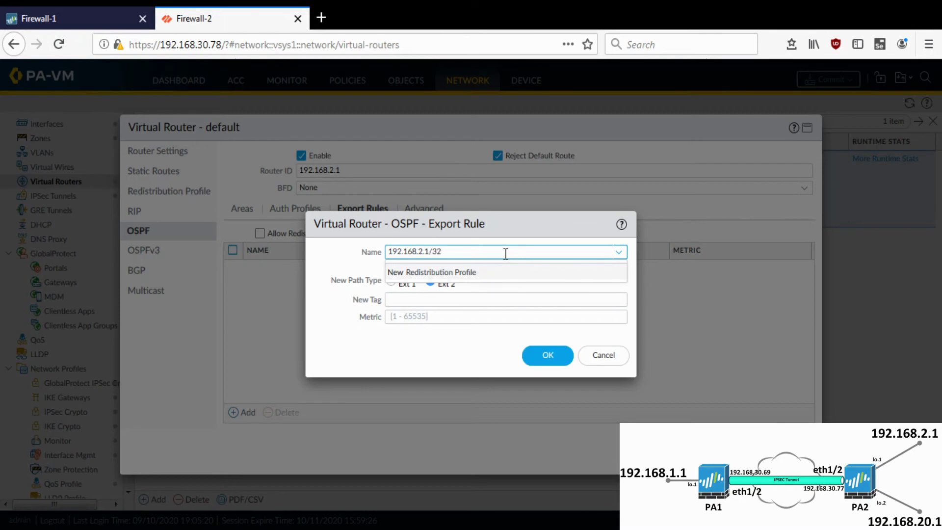
left_click(498, 219)
left_click(548, 364)
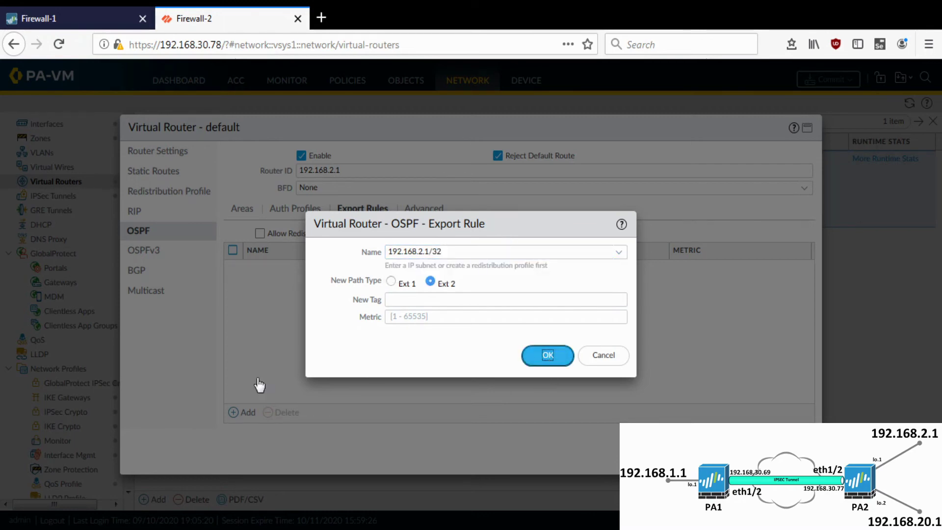
Step: Add a second OSPF export rule for 192.168.20.1/32 with path type Ext 2
left_click(245, 413)
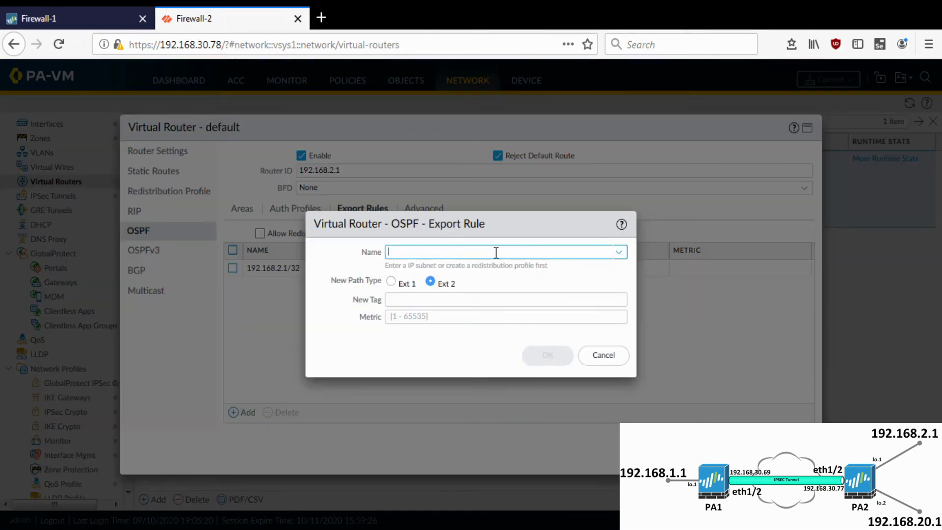
type("1992")
key("BackSpace")
key("BackSpace")
type("2")
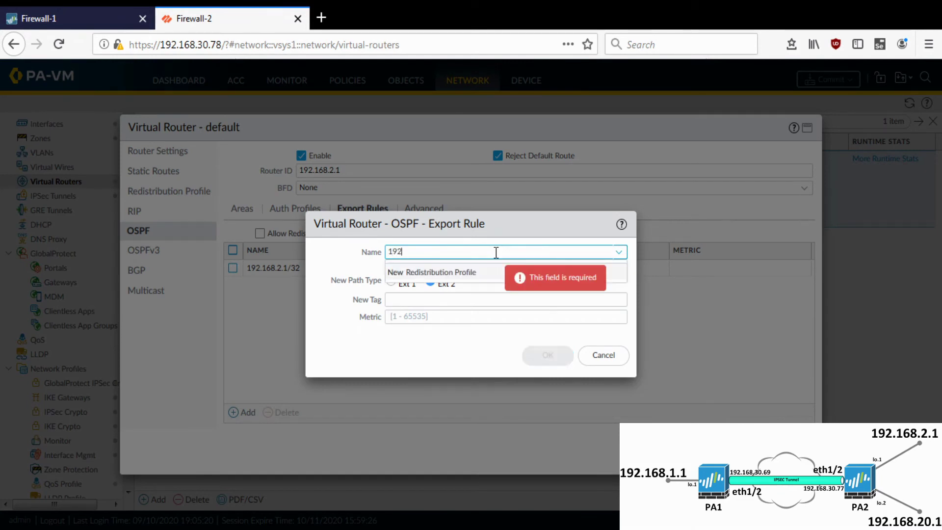
type(".168.20.1/32")
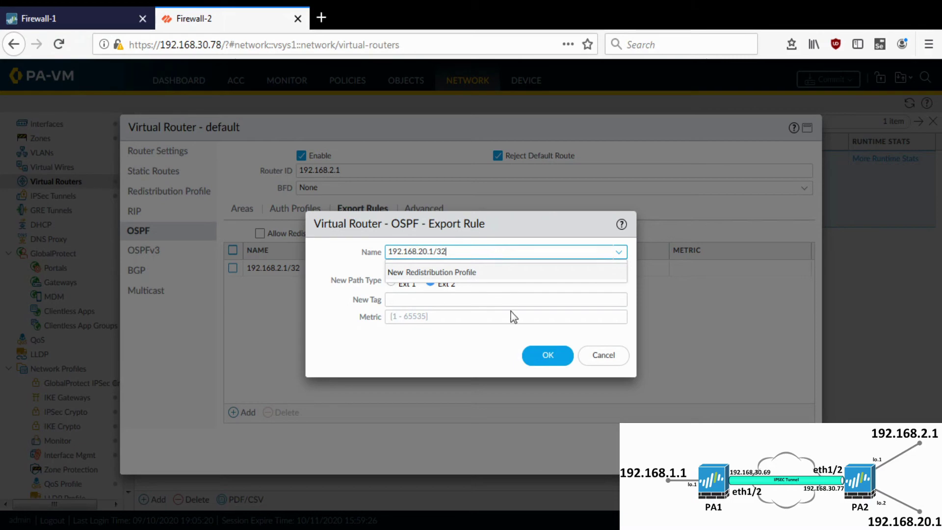
left_click(536, 367)
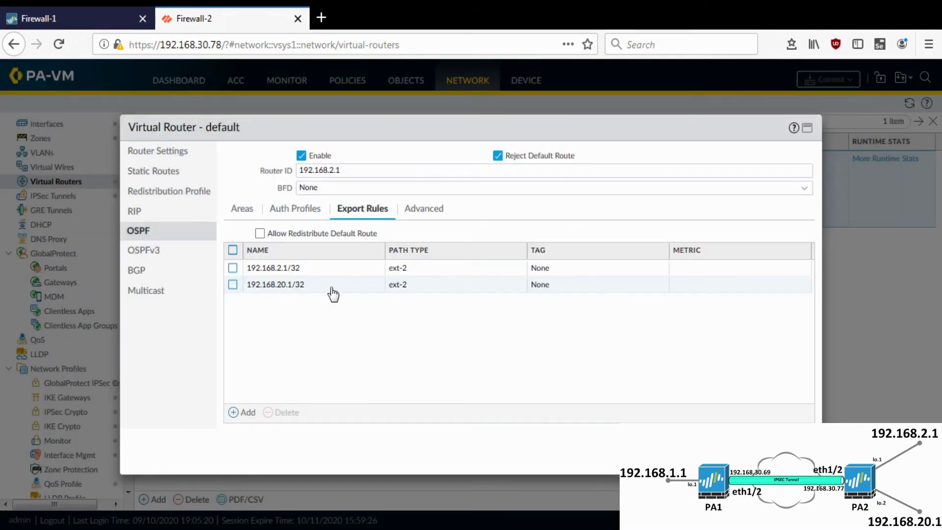
Step: Add an OSPF export rule for the profile-static redistribution profile with path type Ext 2
left_click(247, 412)
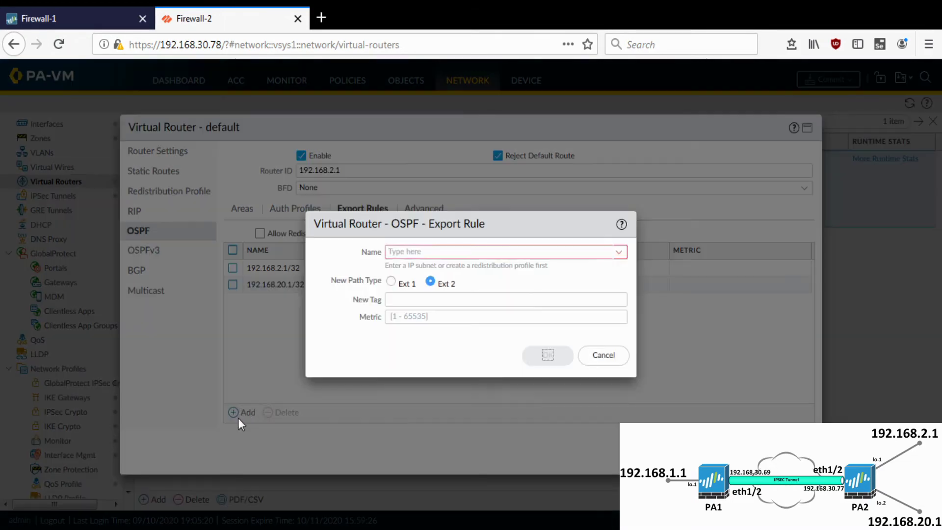
left_click(619, 252)
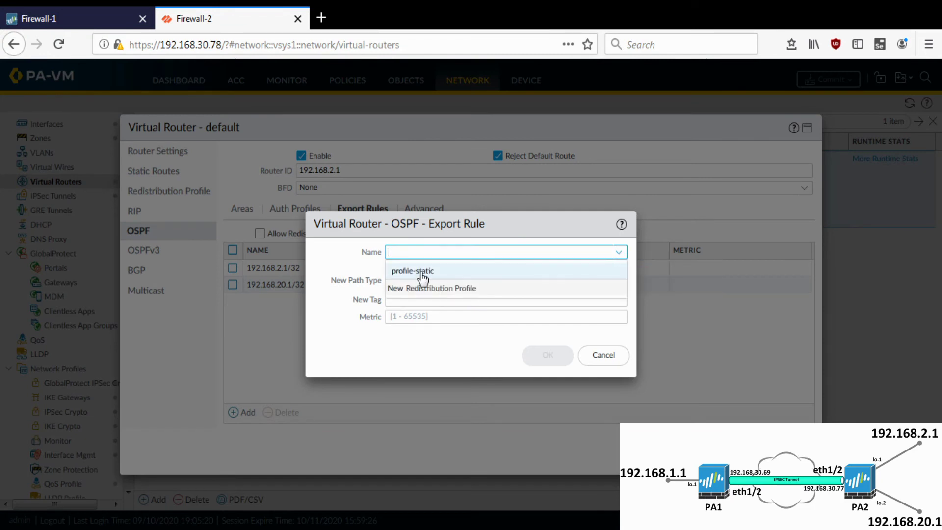
left_click(421, 271)
left_click(536, 360)
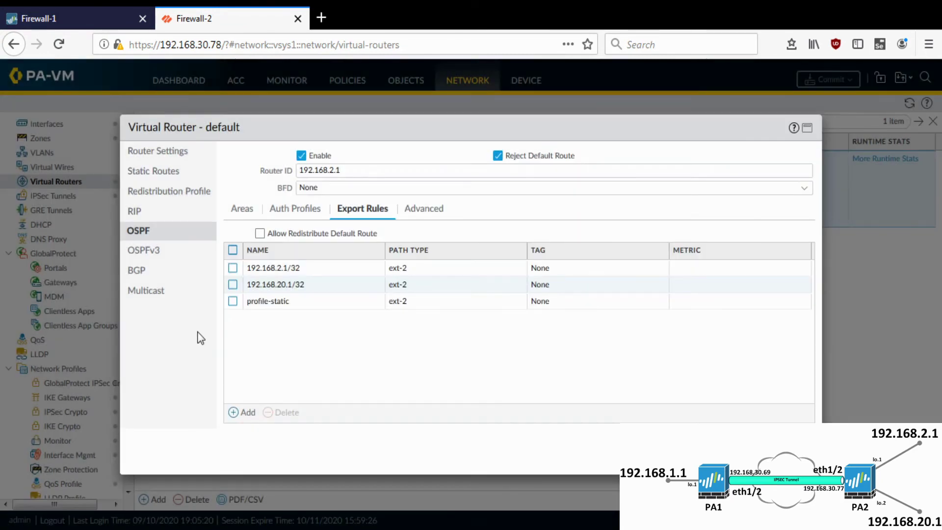
Step: Create an IPv4 static route named 192.168.22.0 with destination 192.168.22.0/24 and interface ethernet1/1
left_click(160, 172)
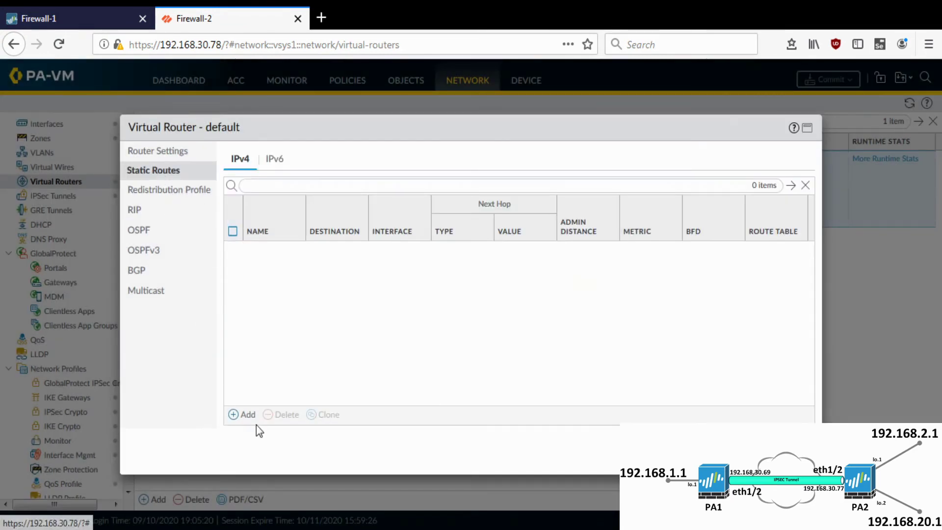
left_click(241, 415)
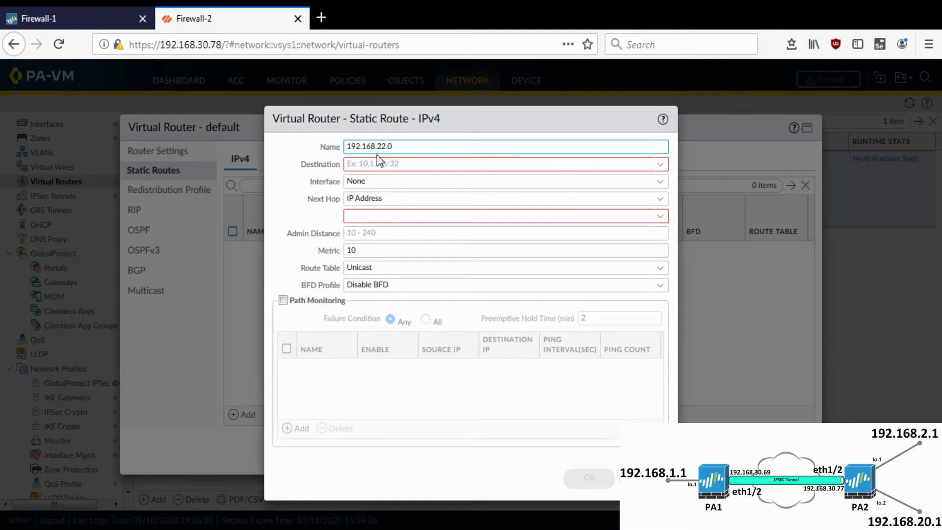
key("Tab")
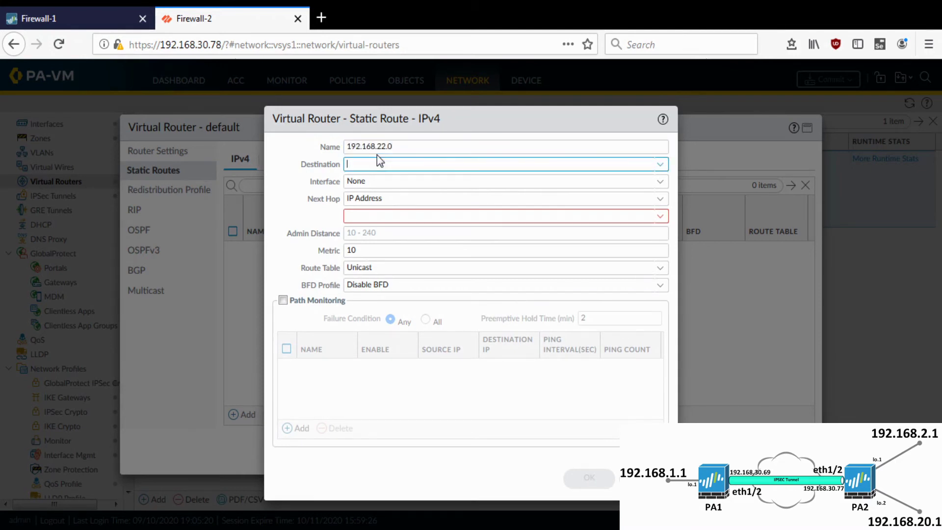
type("/24")
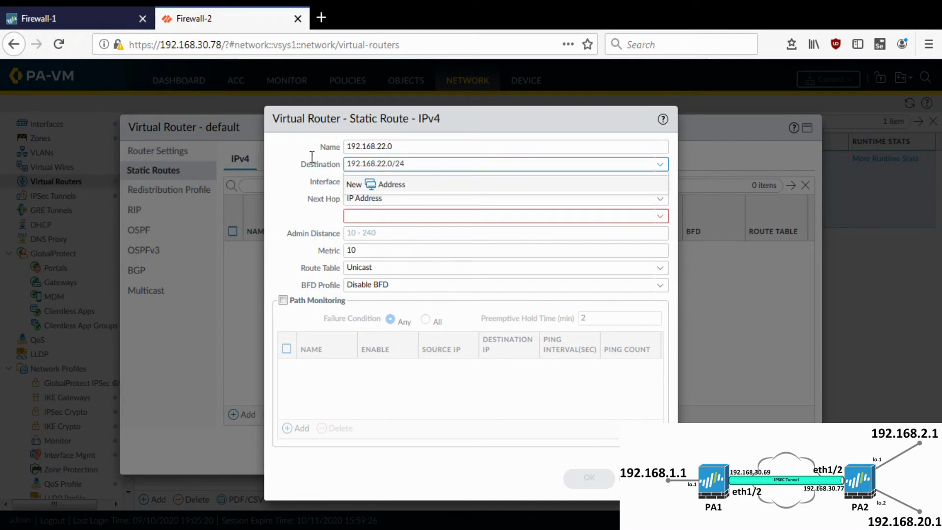
key("ctrl+a")
left_click(660, 183)
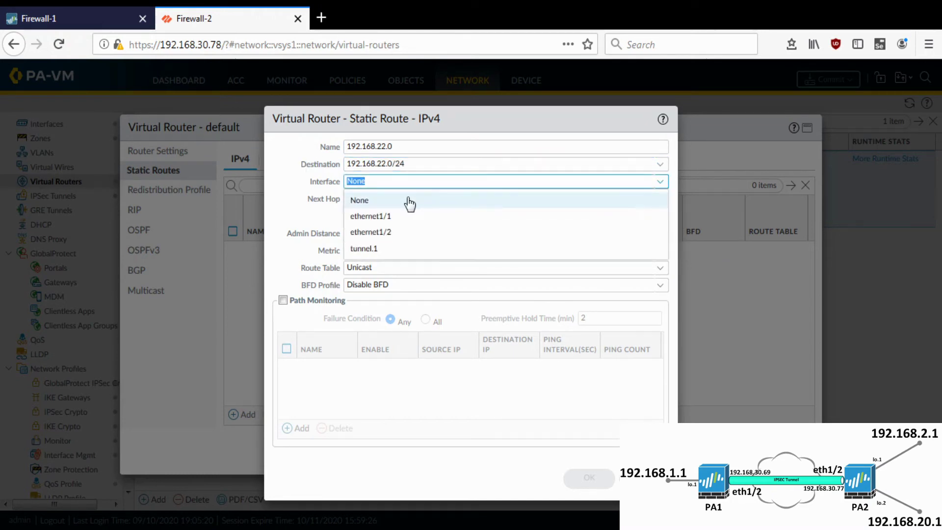
left_click(412, 216)
Step: Set the new static route's next-hop IP address to 172.16.40.1 and save the route
left_click(639, 212)
type("172.16.40.0/24")
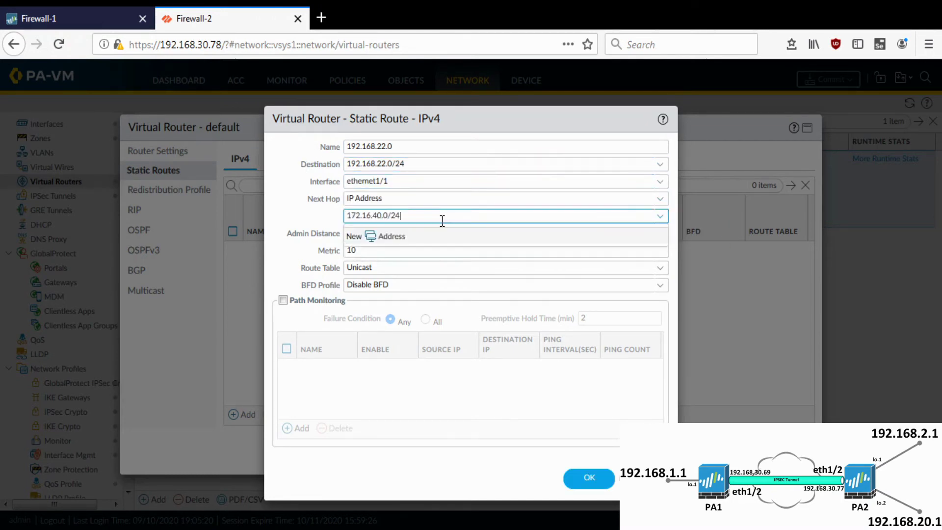
key("BackSpace")
key("BackSpace")
key("BackSpace")
type("1")
left_click(297, 211)
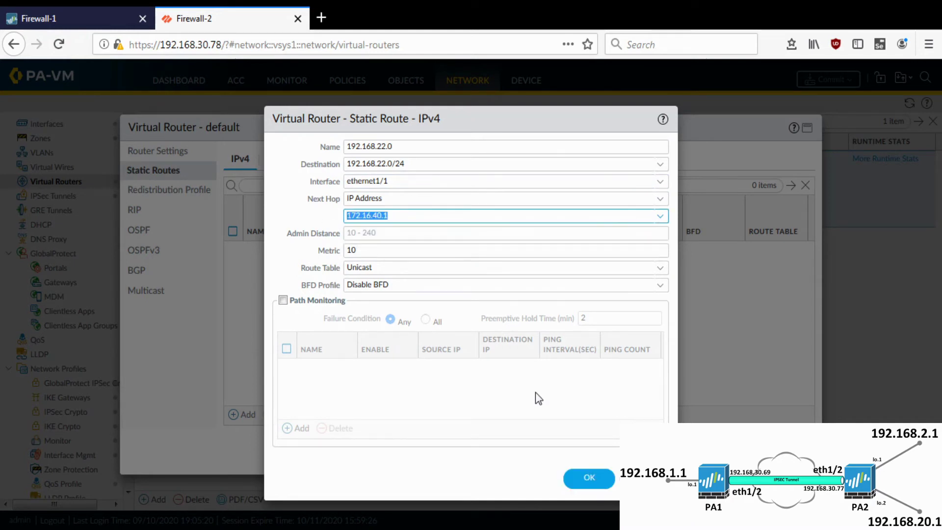
left_click(576, 477)
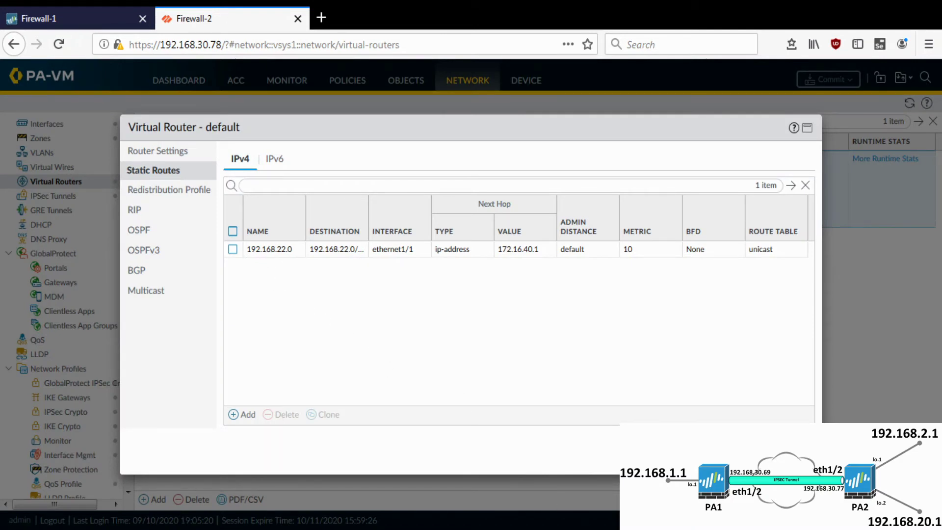
Step: Set the next hop of the 192.168.22.0 static route to 172.16.40.11 and save the virtual router settings
left_click(268, 257)
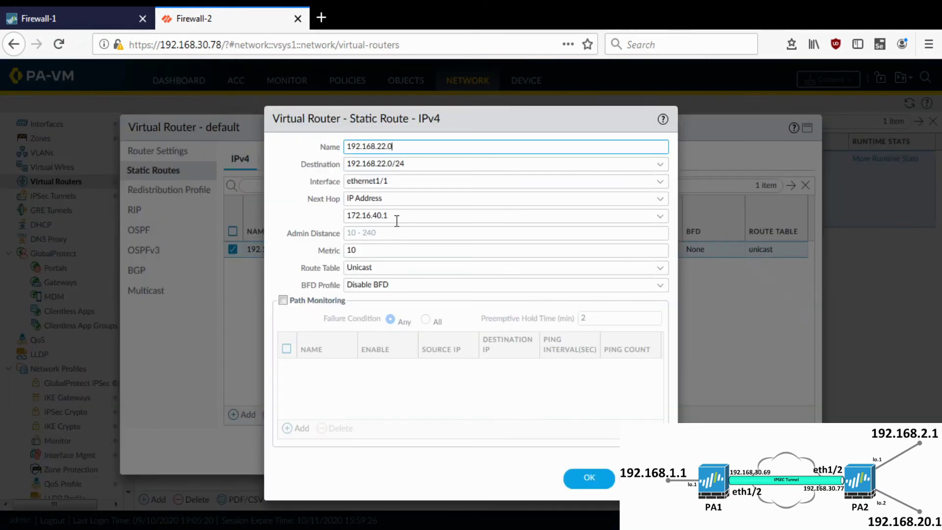
left_click(403, 216)
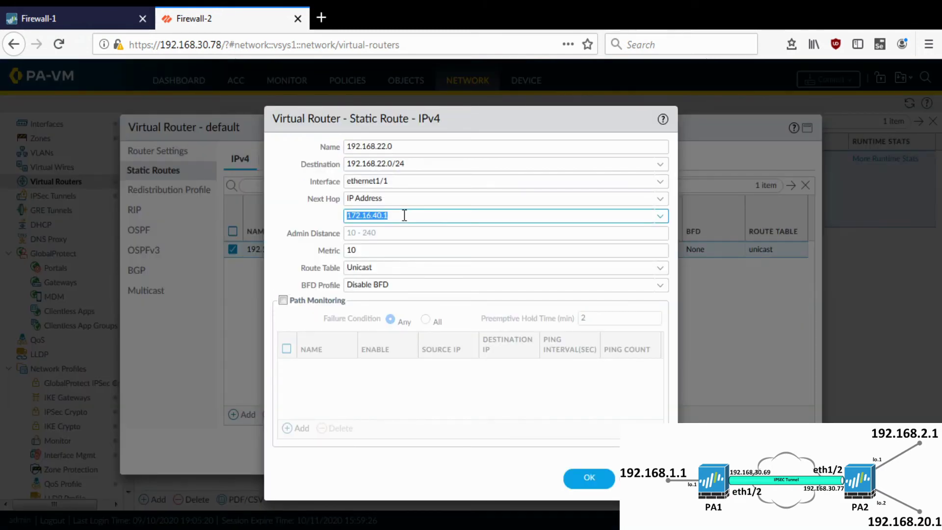
left_click(403, 215)
type("1")
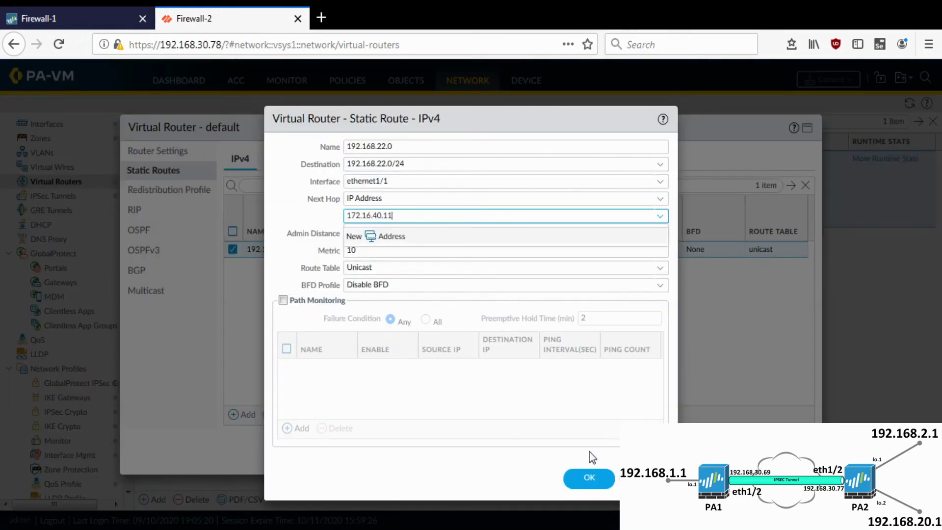
left_click(583, 482)
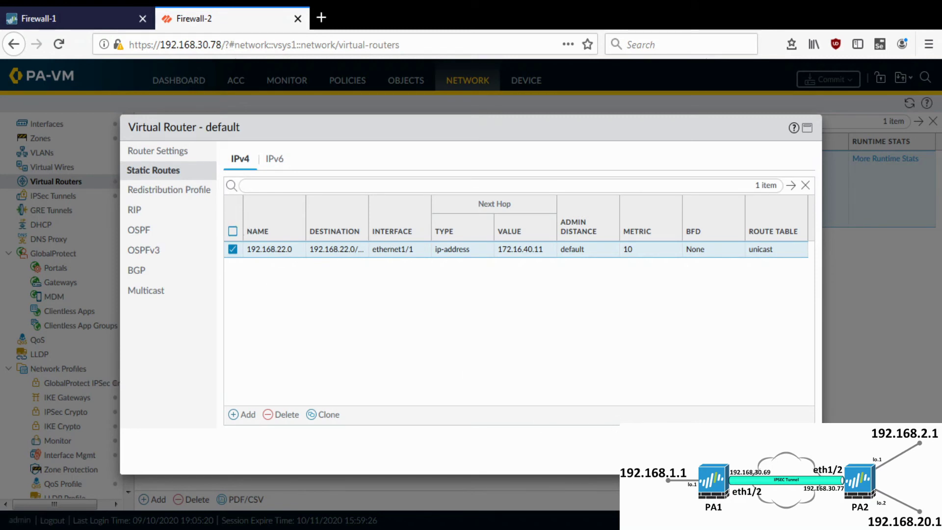
left_click(765, 459)
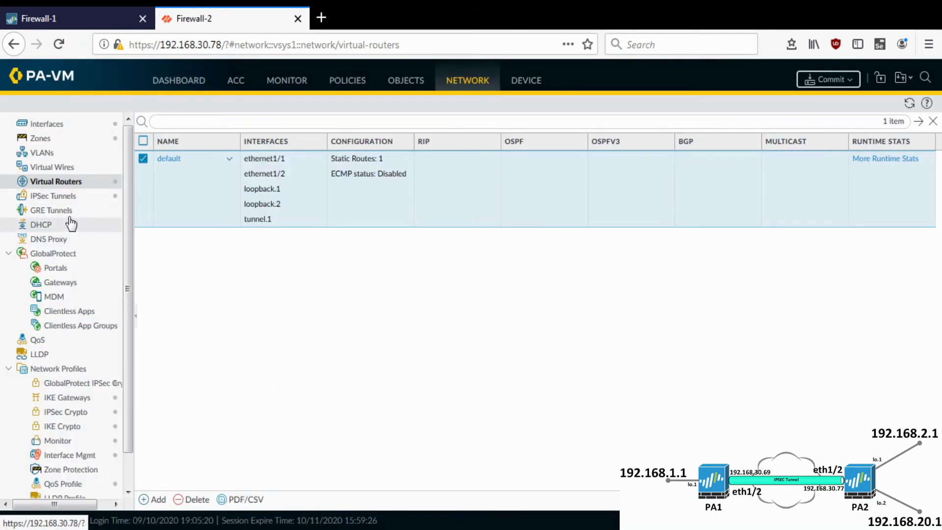
Step: Review the ipsec-vpn-allow and ipsec-vpn-allow-2 security policy rules
left_click(347, 82)
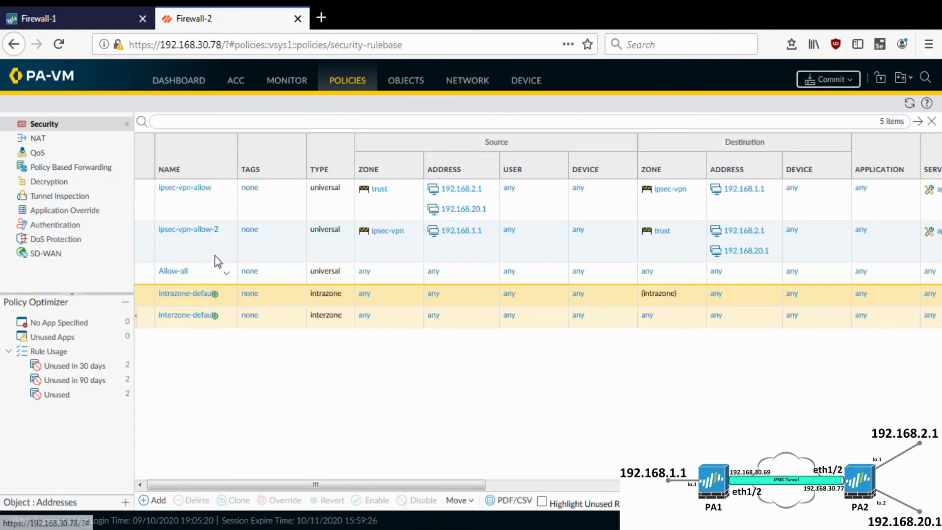
left_click(206, 215)
left_click(208, 249)
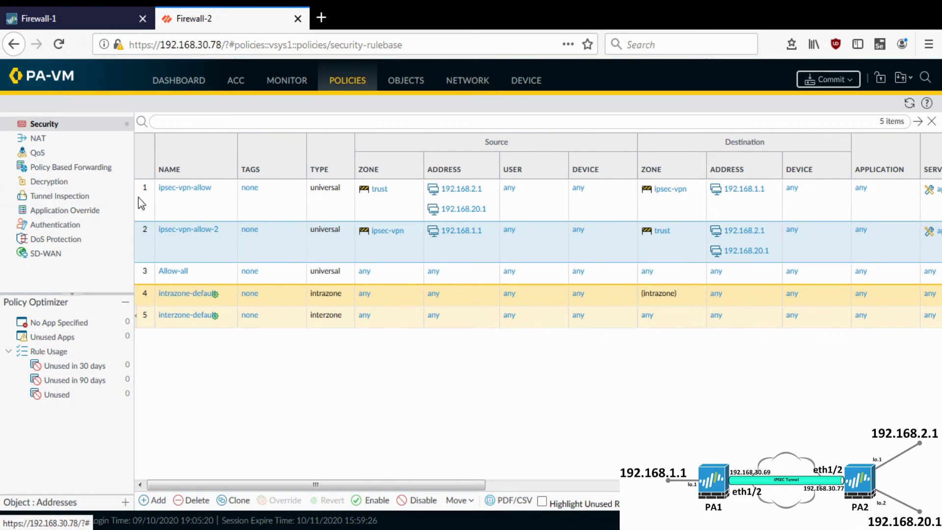
Step: Assign the IPv4 address 10.1.1.2/24 to the tunnel.1 interface
left_click(454, 88)
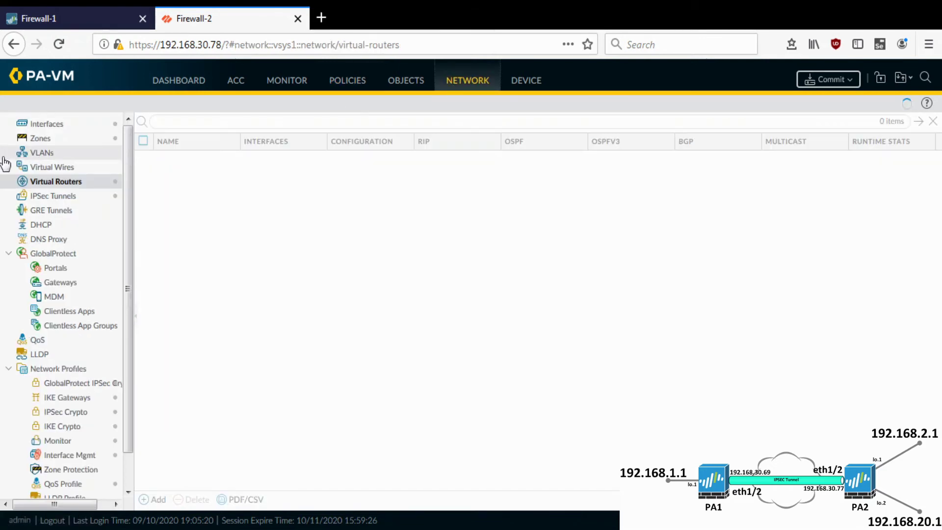
left_click(77, 129)
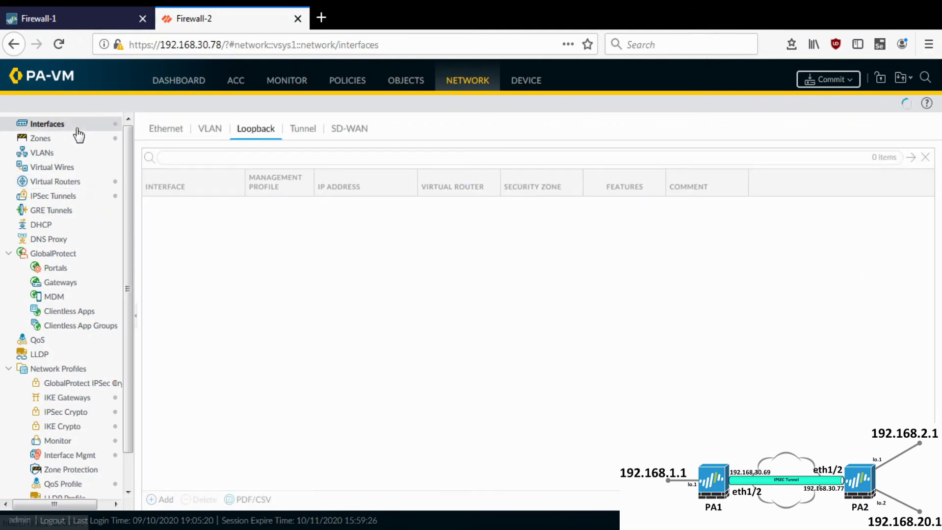
left_click(305, 129)
left_click(161, 227)
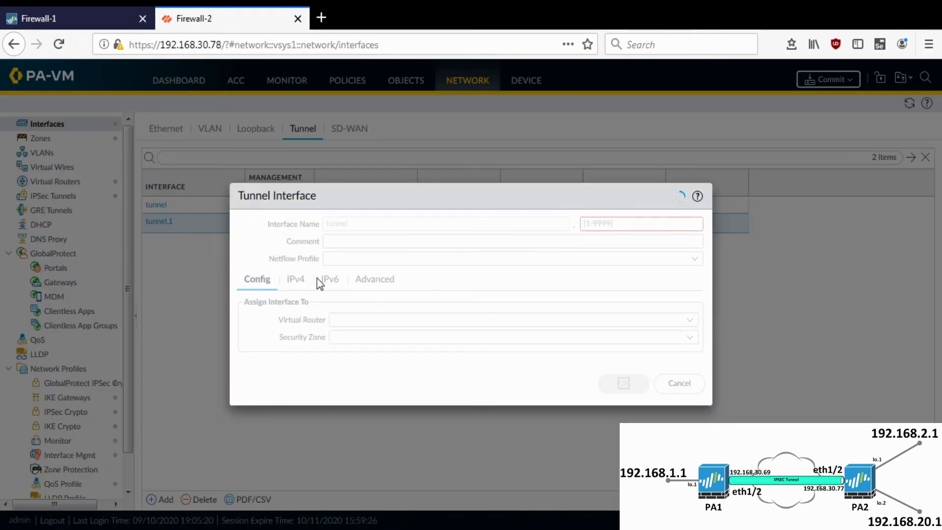
left_click(297, 283)
left_click(247, 397)
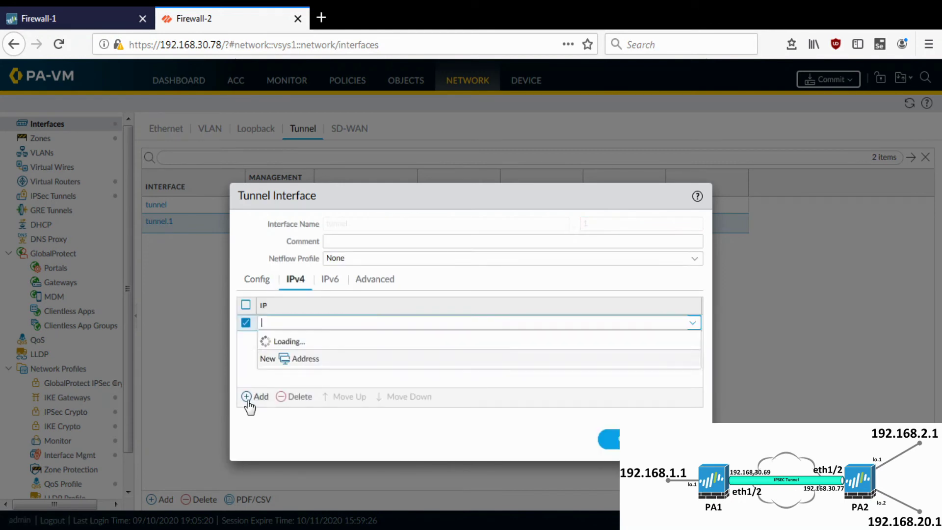
type("10.1.1.")
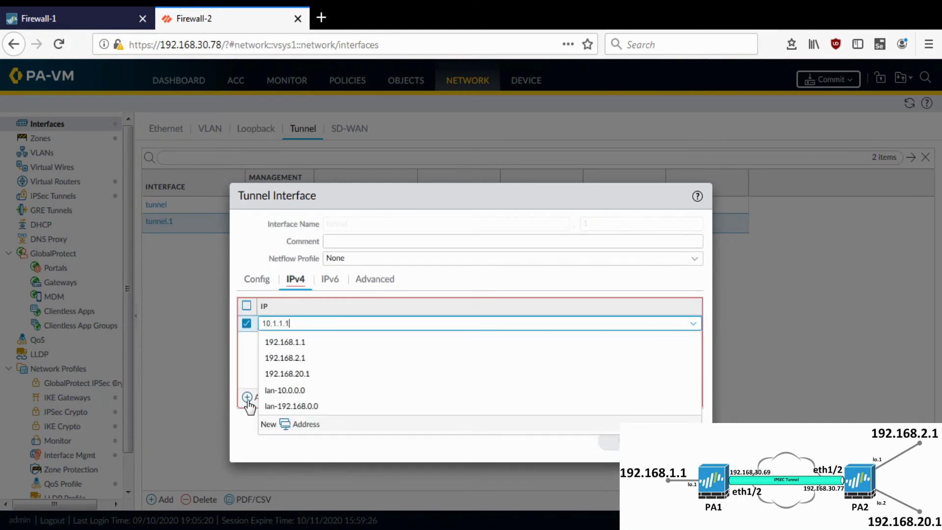
type("11")
key("BackSpace")
key("BackSpace")
type("2")
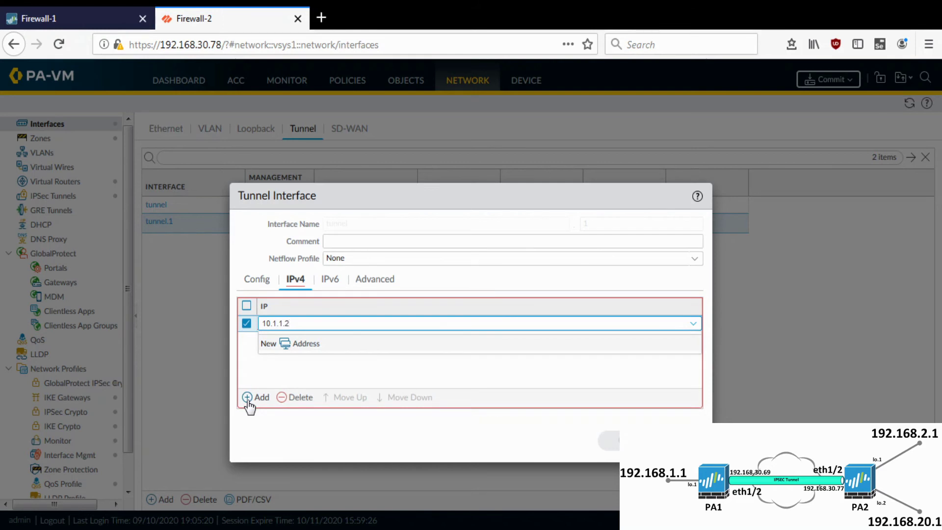
type("/24")
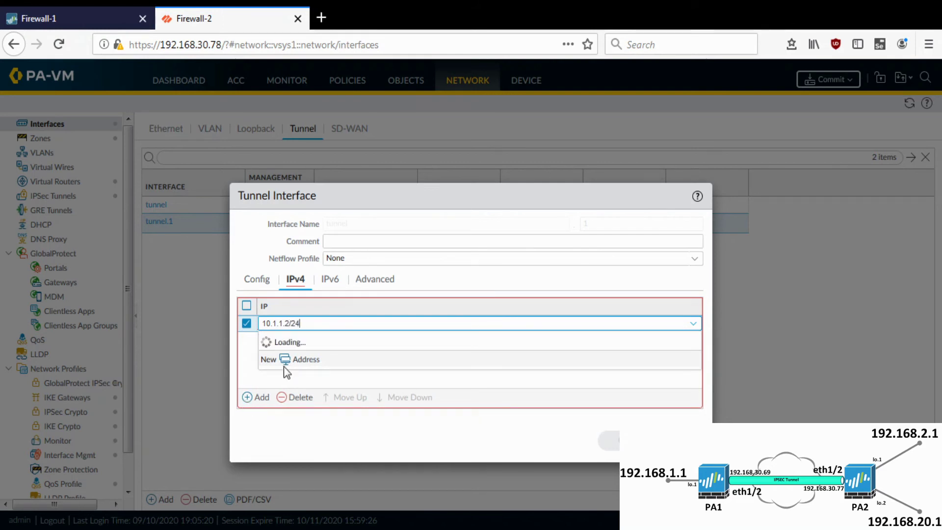
left_click(252, 242)
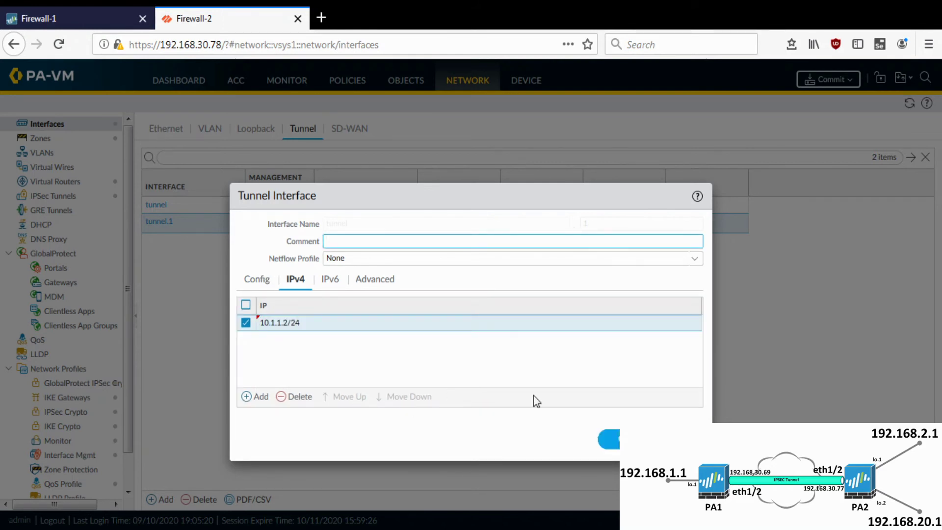
left_click(628, 439)
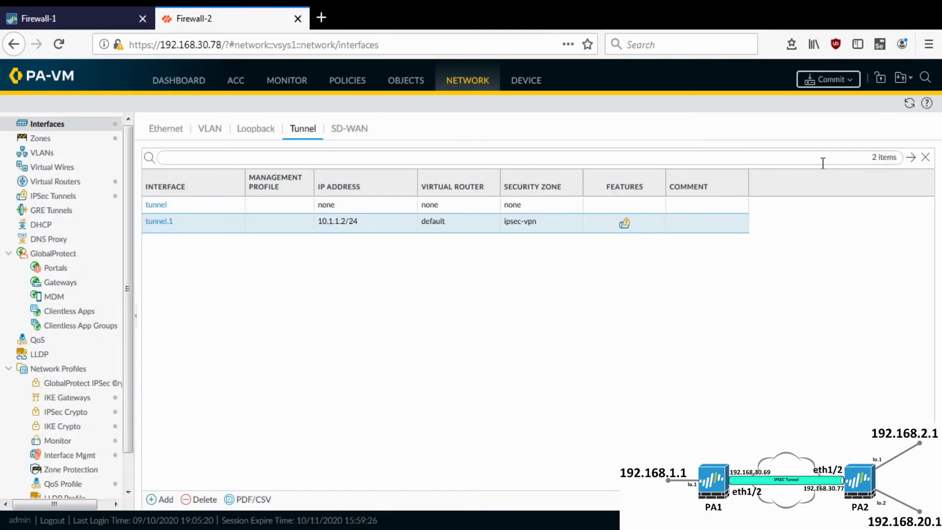
Step: Commit all changes to the firewall's running configuration and dismiss the job status
left_click(829, 79)
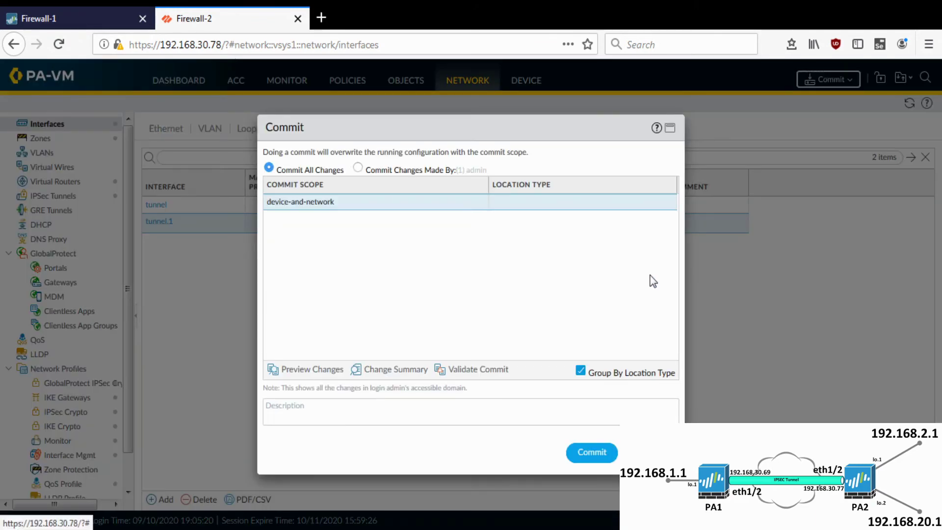
left_click(591, 452)
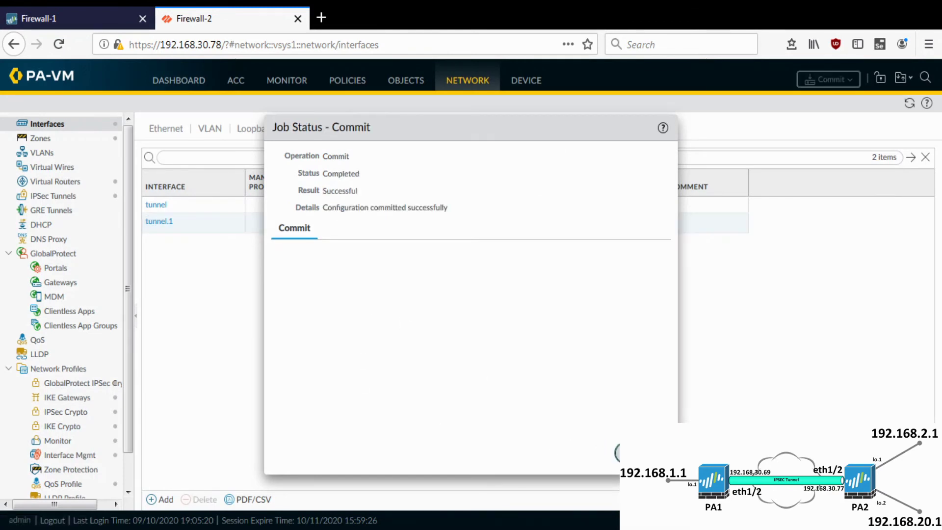
left_click(625, 451)
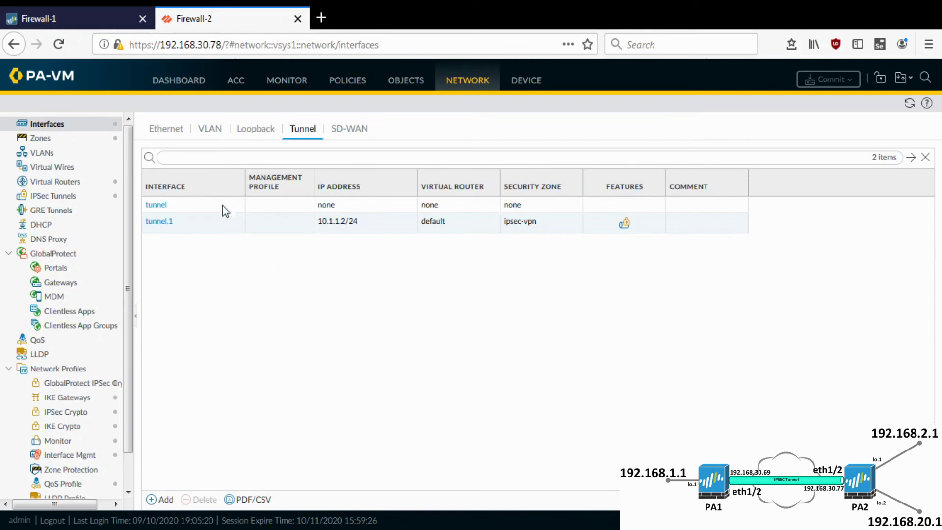
Step: Check the IPSec tunnel's status and examine the OSPF and static entries in the default virtual router's route table
left_click(90, 198)
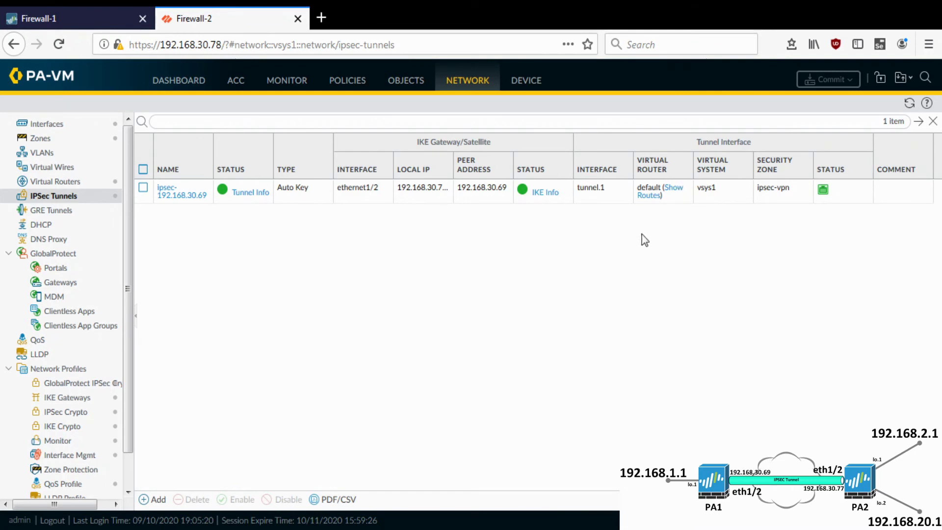
left_click(66, 186)
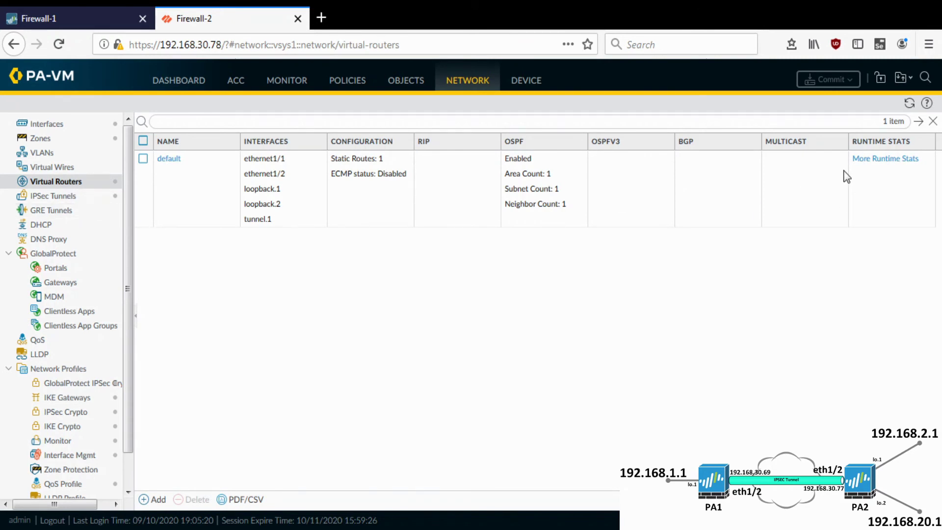
left_click(901, 165)
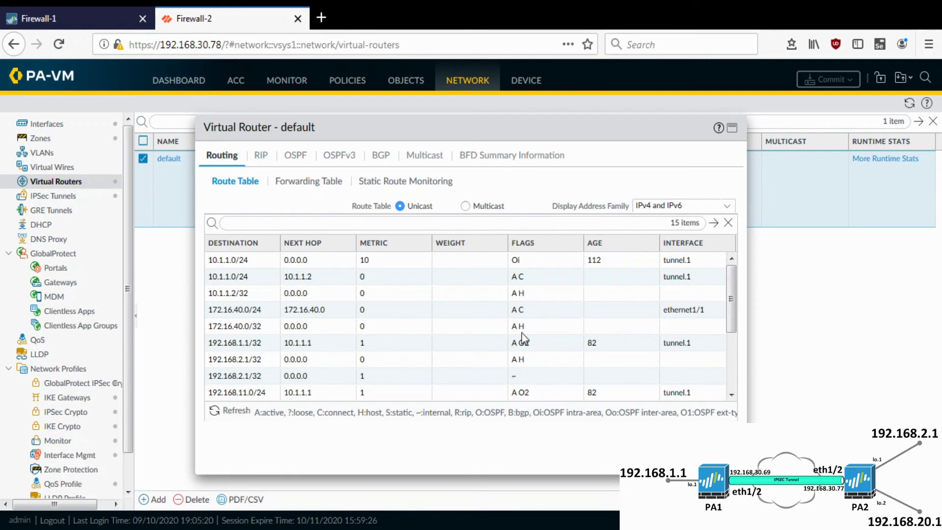
left_click(475, 350)
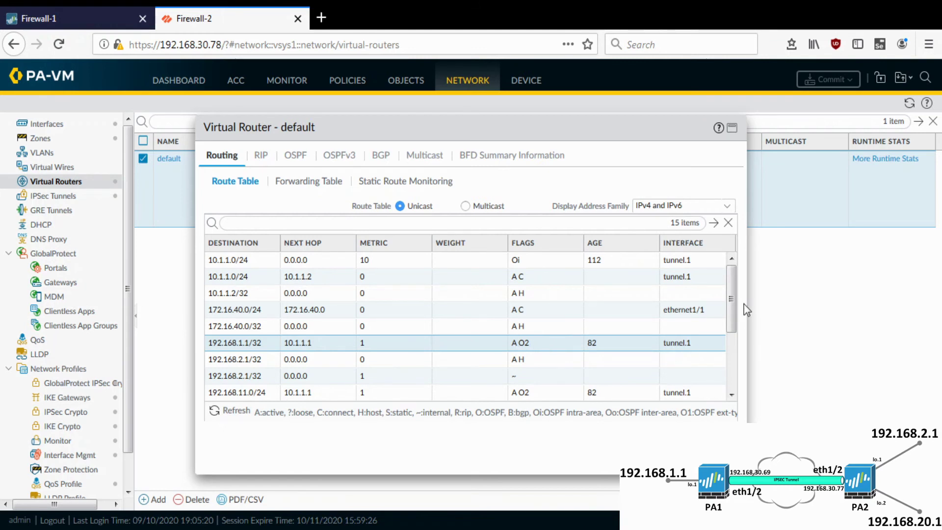
left_click_drag(731, 306, 731, 346)
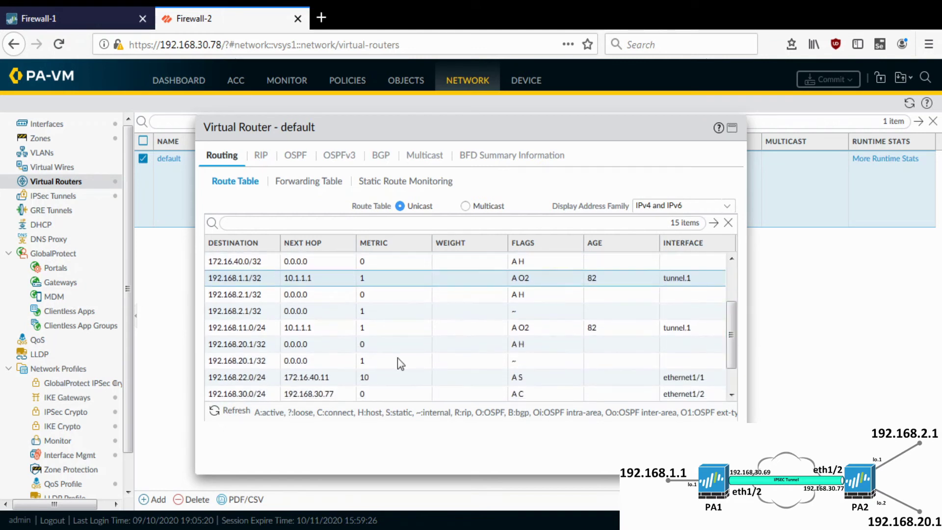
Step: Check the learned 192.168.11.0/24 route and the OSPF interface and neighbor details of Firewall-2's default virtual router
left_click(297, 335)
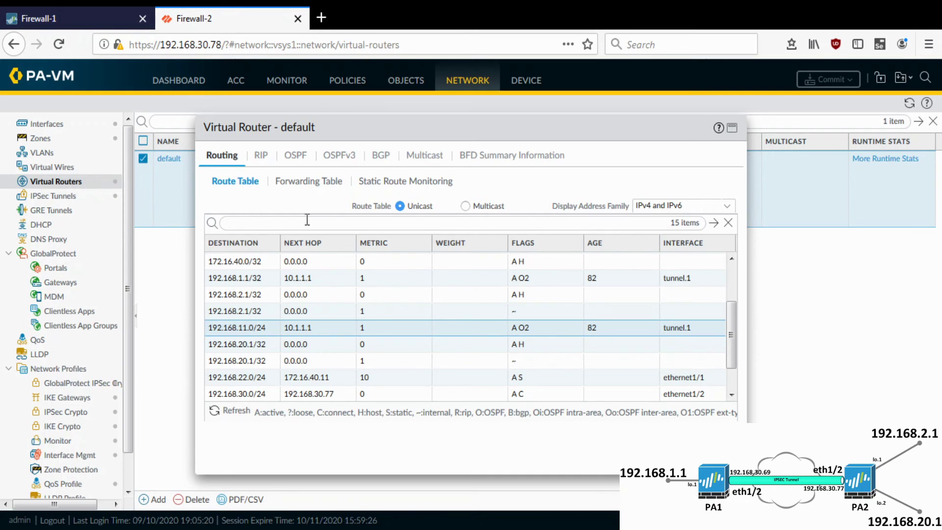
left_click(295, 156)
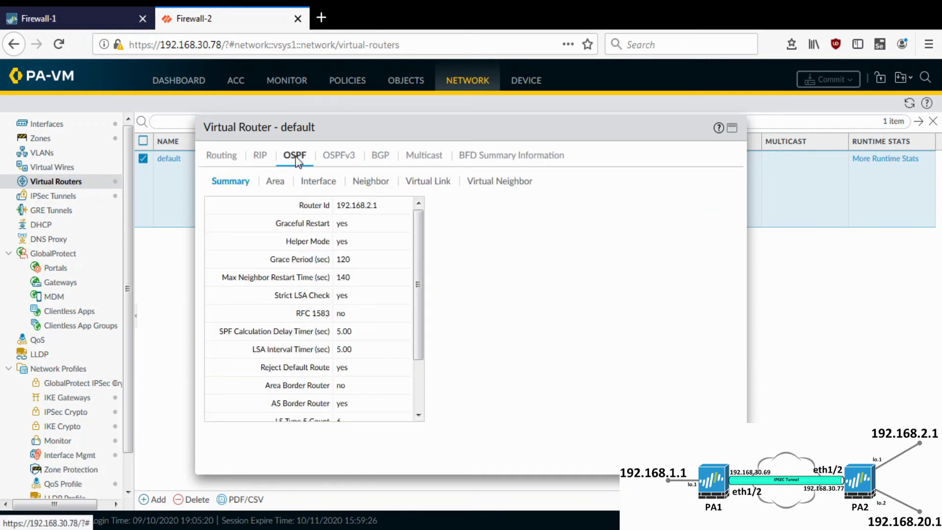
left_click(276, 185)
left_click(315, 186)
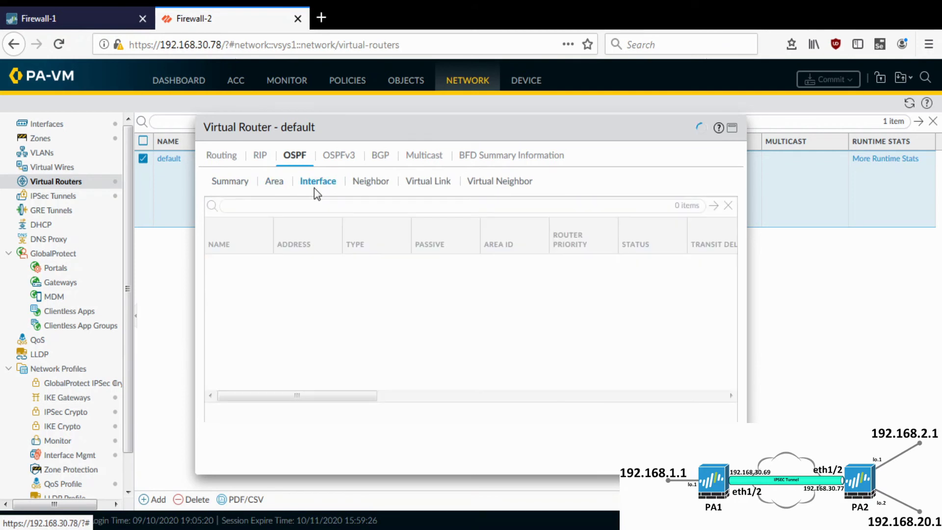
left_click(378, 185)
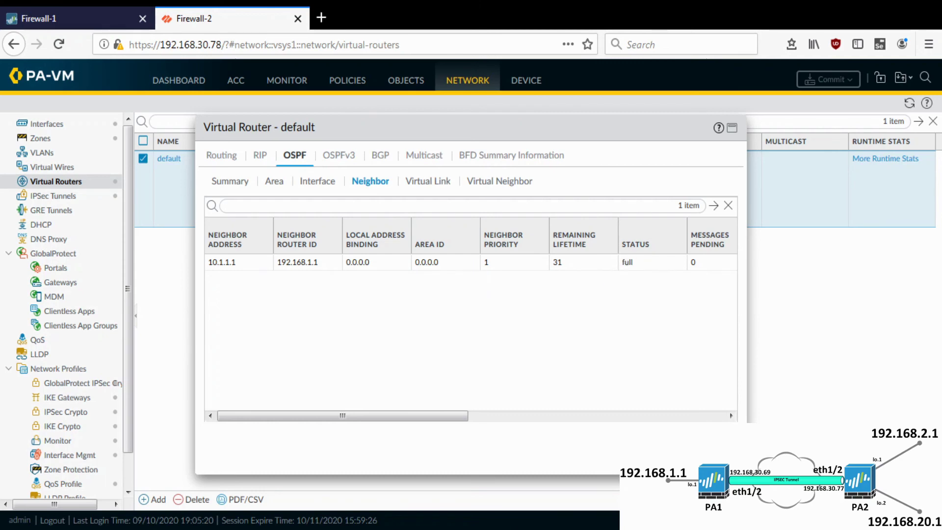
key("Escape")
Step: Switch to Firewall-1, dismiss its commit status, and check the status of its IPSec tunnel
left_click(75, 7)
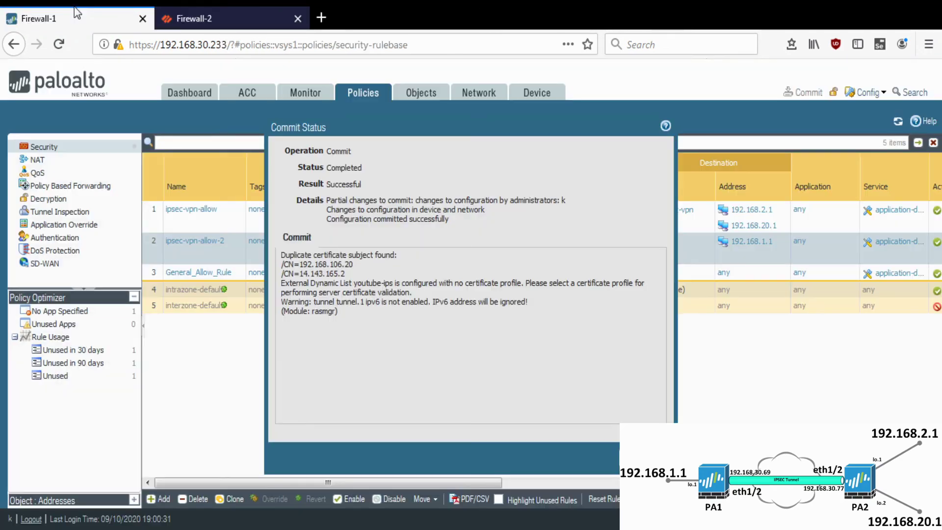
left_click(655, 459)
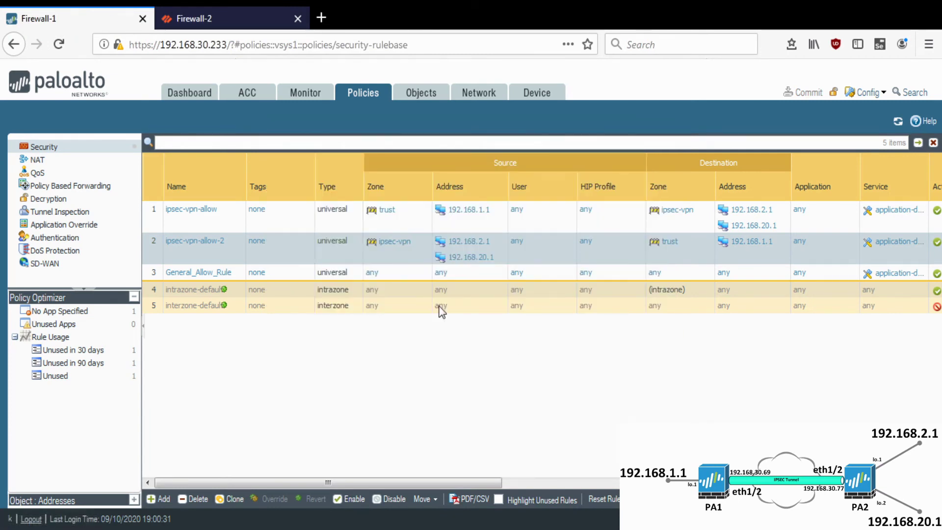
left_click(470, 94)
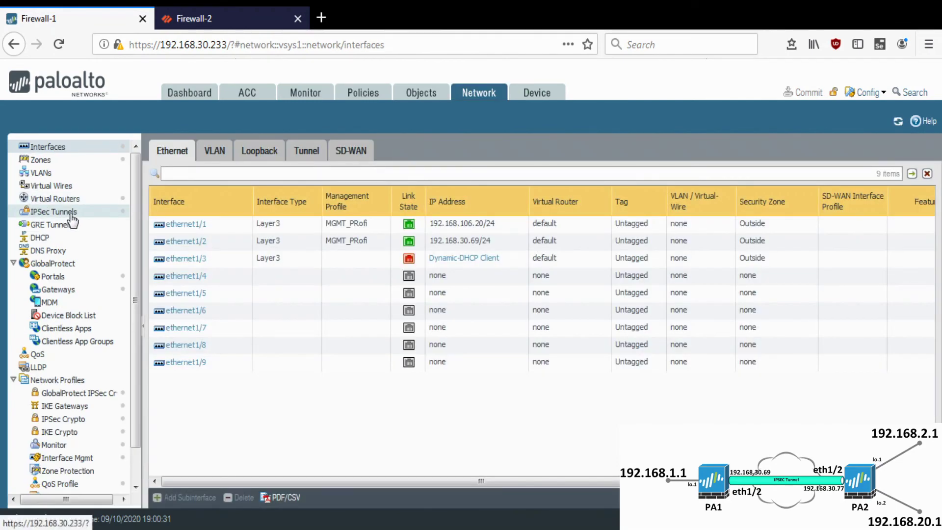
left_click(69, 211)
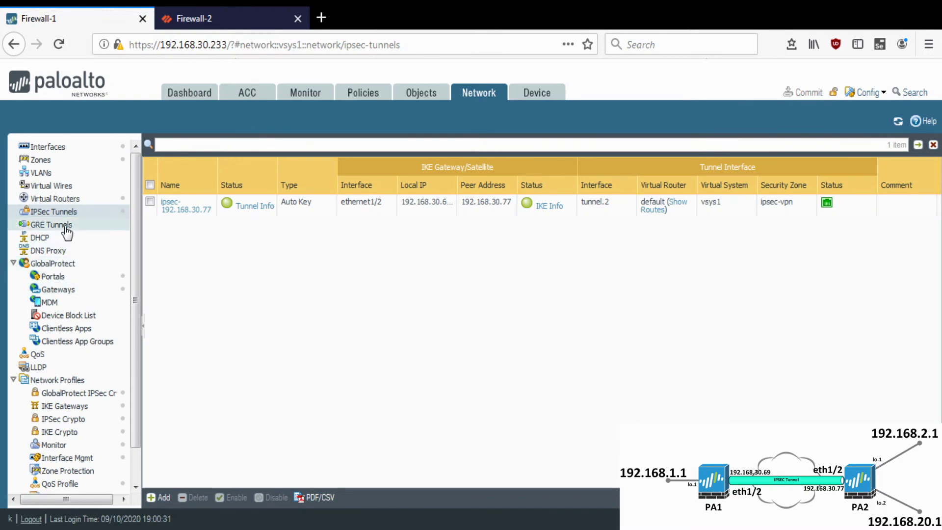
Step: Examine the OSPF routes to 192.168.2.1, 192.168.20.1 and 192.168.22.0/24 in the default virtual router's runtime route table
left_click(69, 199)
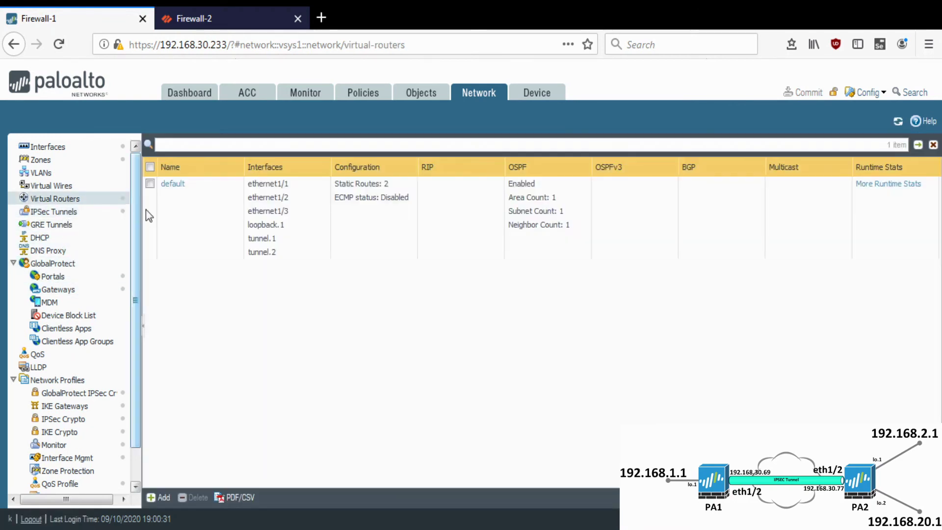
left_click(867, 185)
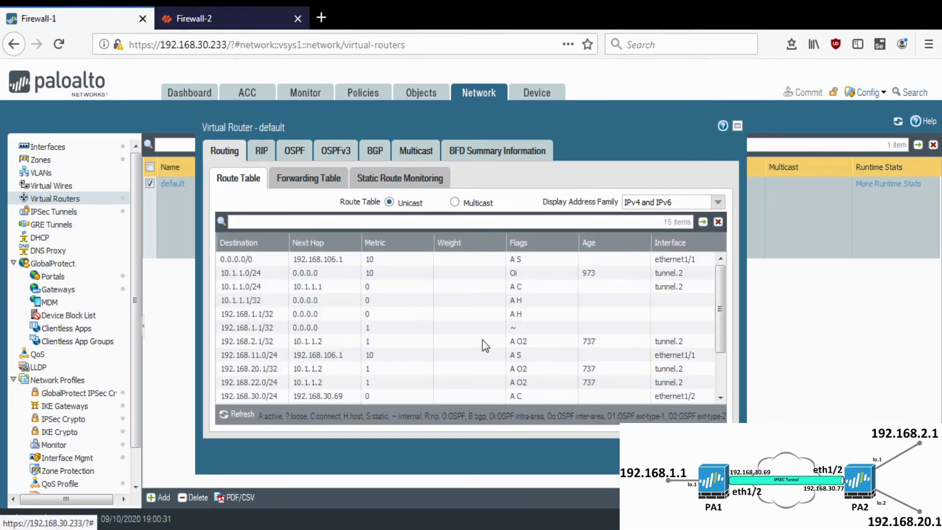
left_click(428, 345)
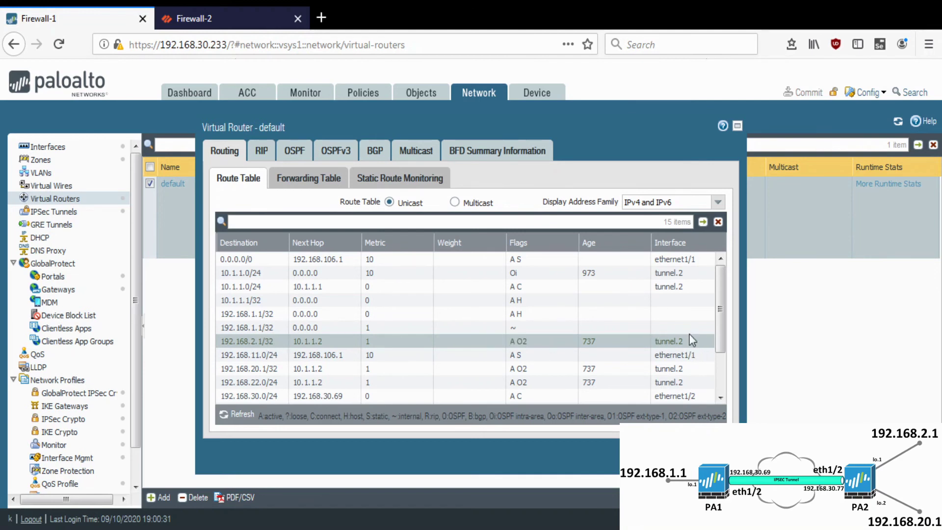
left_click_drag(721, 318, 720, 350)
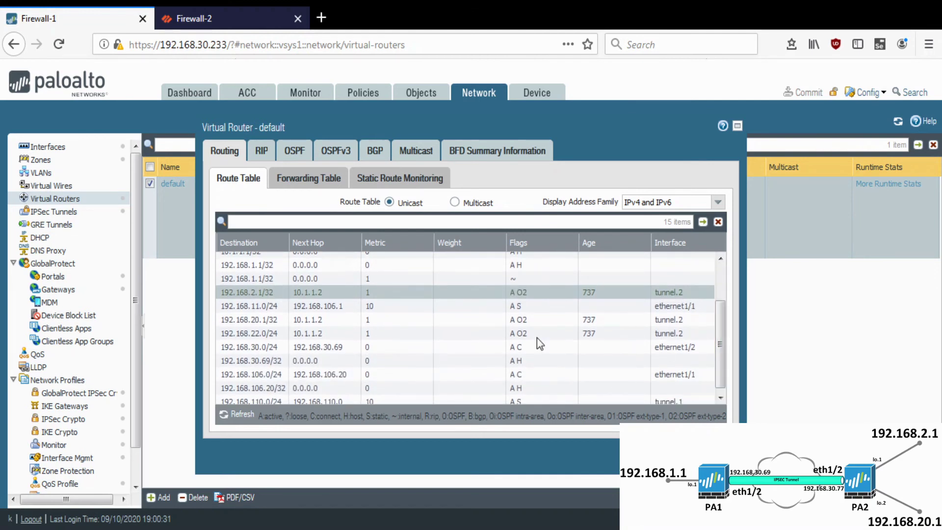
left_click(285, 322)
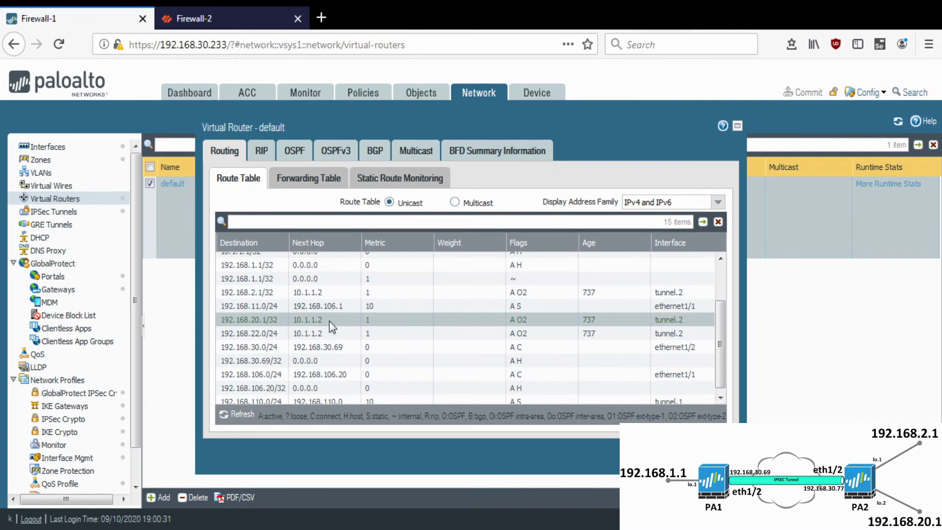
left_click(283, 334)
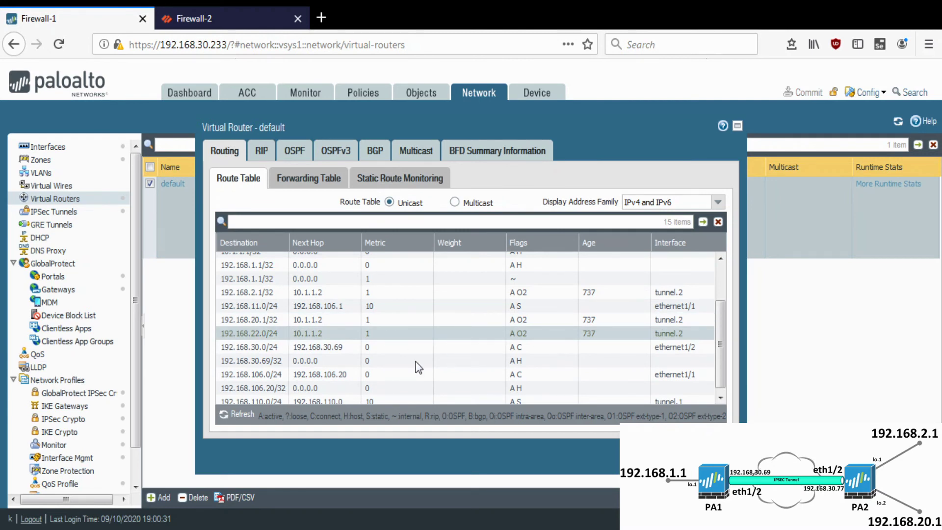
scroll(500, 338, "up", 3)
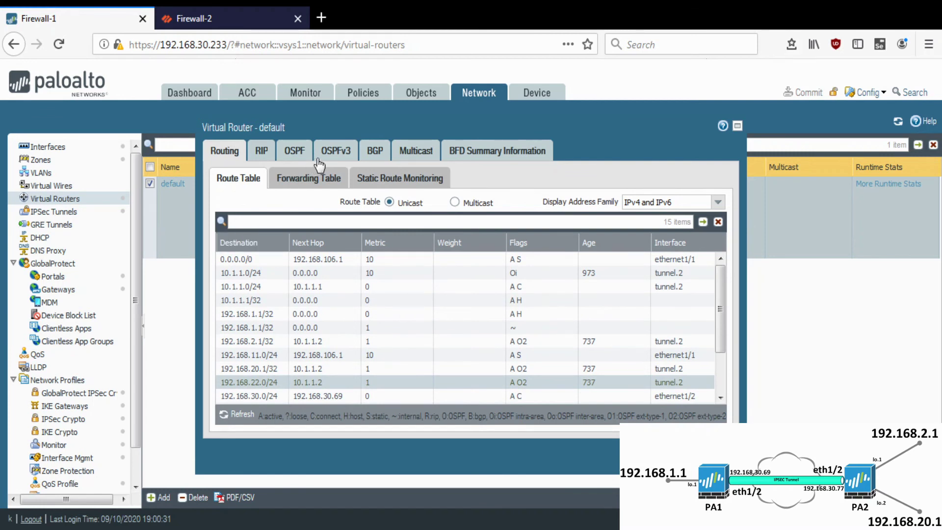
Step: Check the OSPF neighbor status of Firewall-1's default virtual router and close the runtime statistics
left_click(293, 154)
left_click(369, 180)
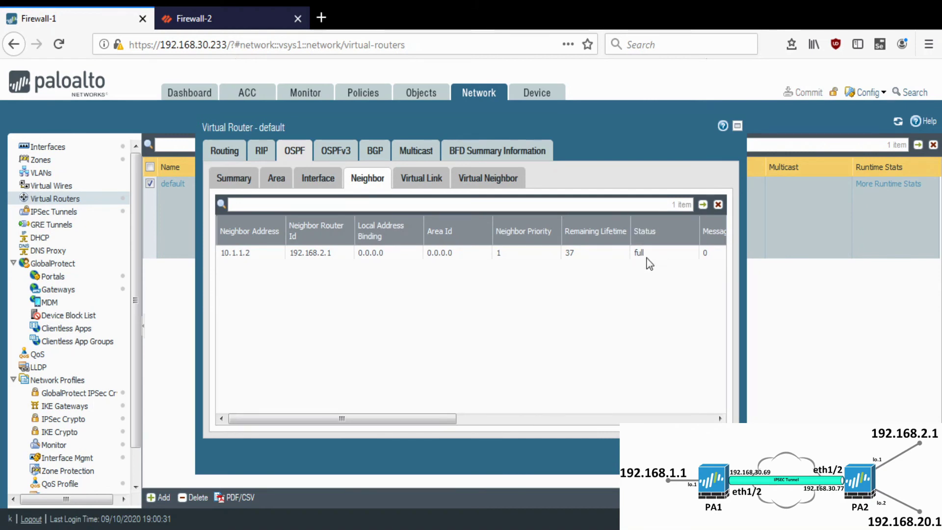
key("Escape")
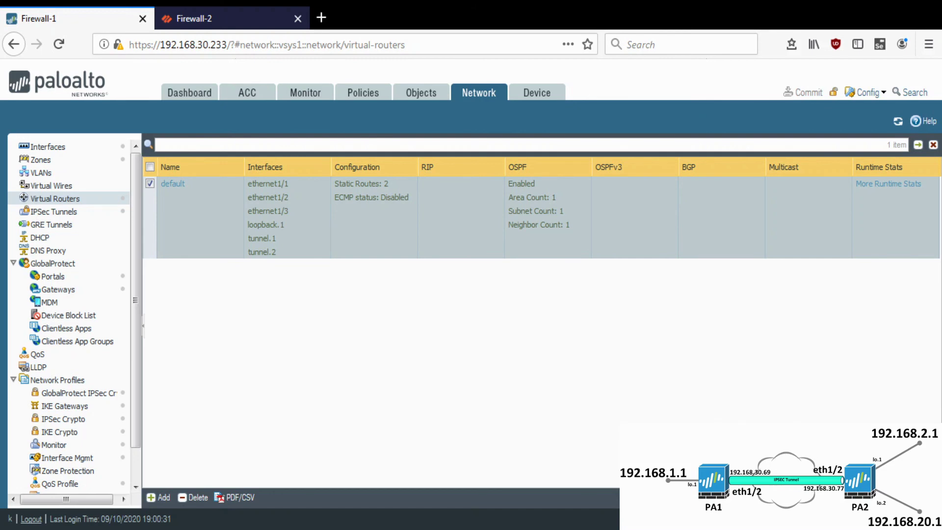
Step: Switch to Firewall-1's SSH terminal and list its interfaces with "show interface all"
key("alt+Tab")
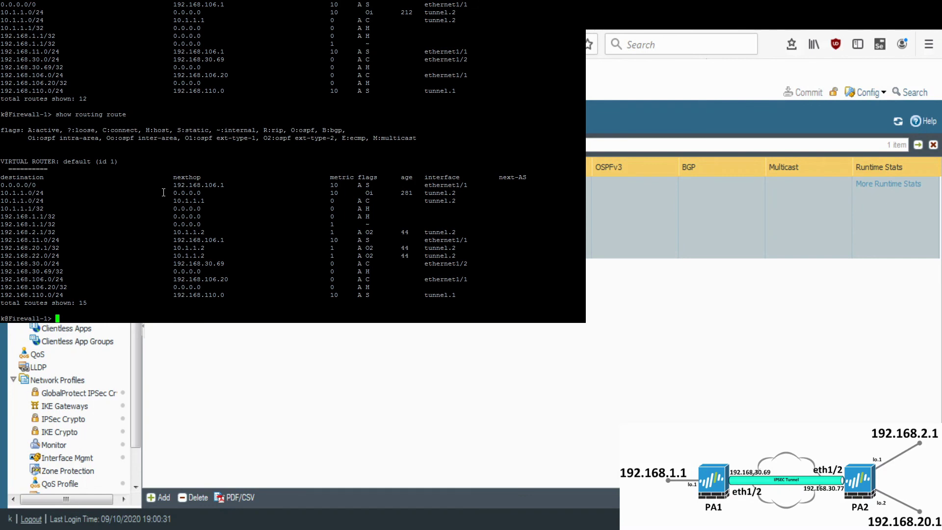
key("Return")
key("Return")
key("Return")
key("Return")
key("Return")
key("Return")
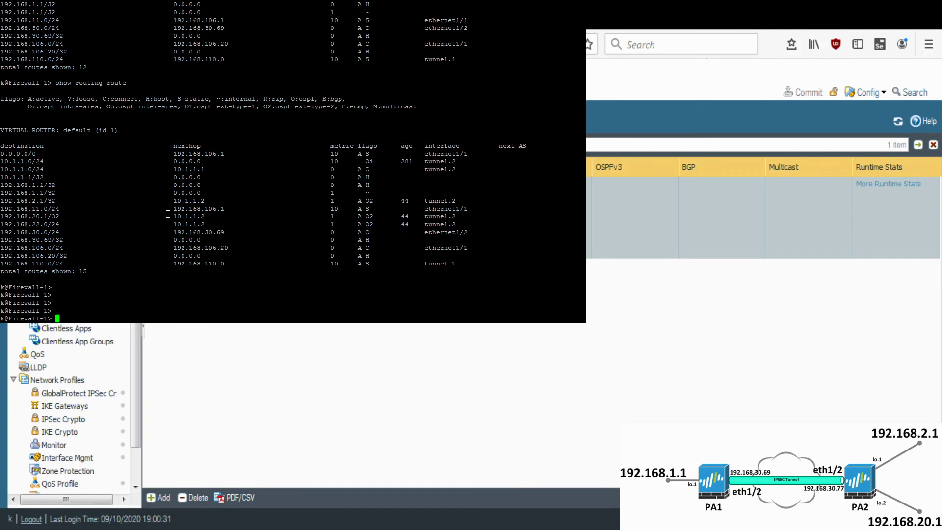
type("show ")
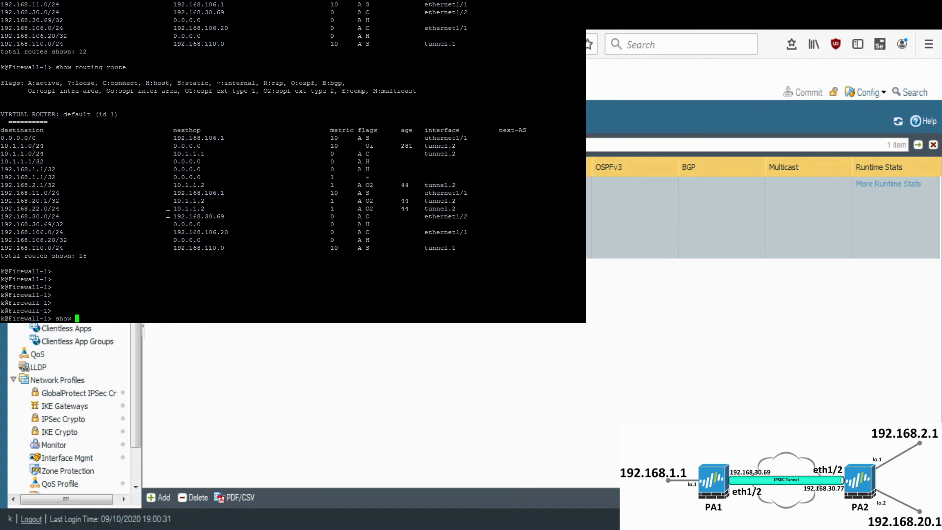
type("interface all")
key("Return")
Step: Ping host 192.168.2.1 from Firewall-1's loopback source 192.168.1.1, stopping after a few packets
type("show")
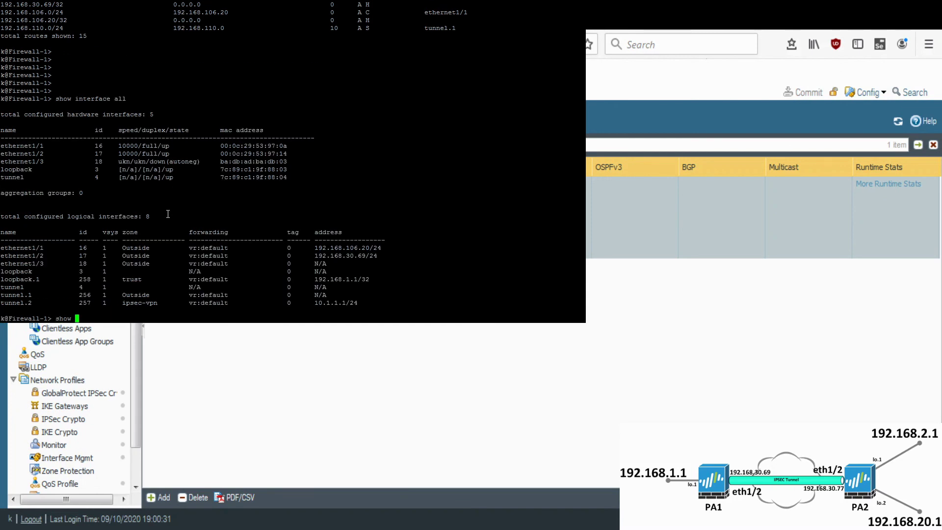
key("BackSpace")
key("BackSpace")
key("BackSpace")
key("BackSpace")
type("ping source")
double_click(342, 281)
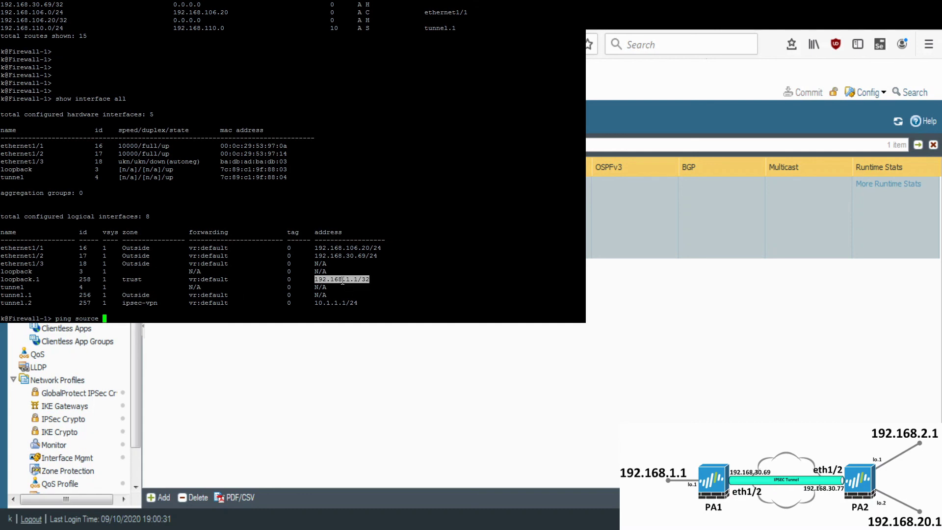
right_click(282, 211)
key("BackSpace")
key("BackSpace")
key("BackSpace")
type("host")
right_click(283, 211)
key("BackSpace")
key("BackSpace")
key("BackSpace")
key("Left")
key("Left")
key("Left")
key("Delete")
type("2")
key("Return")
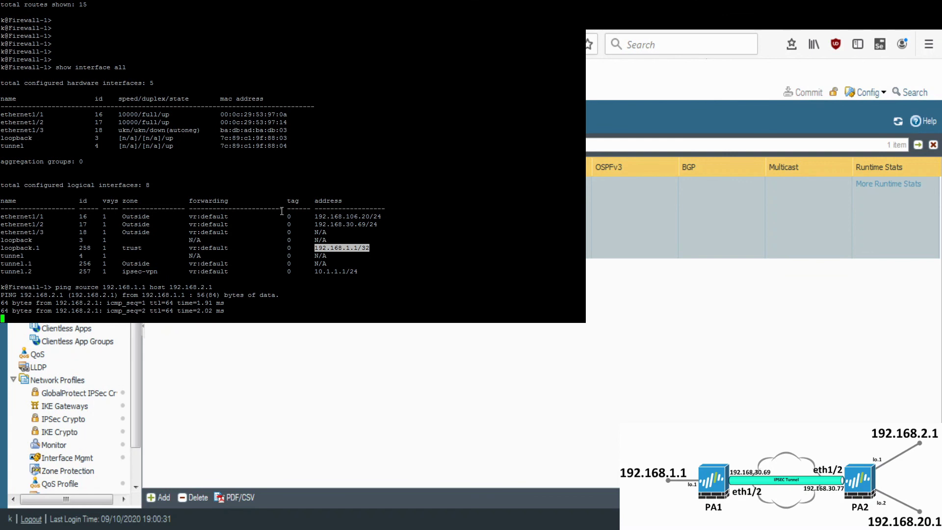
key("ctrl+c")
Step: Ping host 192.168.20.1 from source 192.168.1.1 and highlight both pinged host addresses in the output
key("Up")
key("Left")
key("Left")
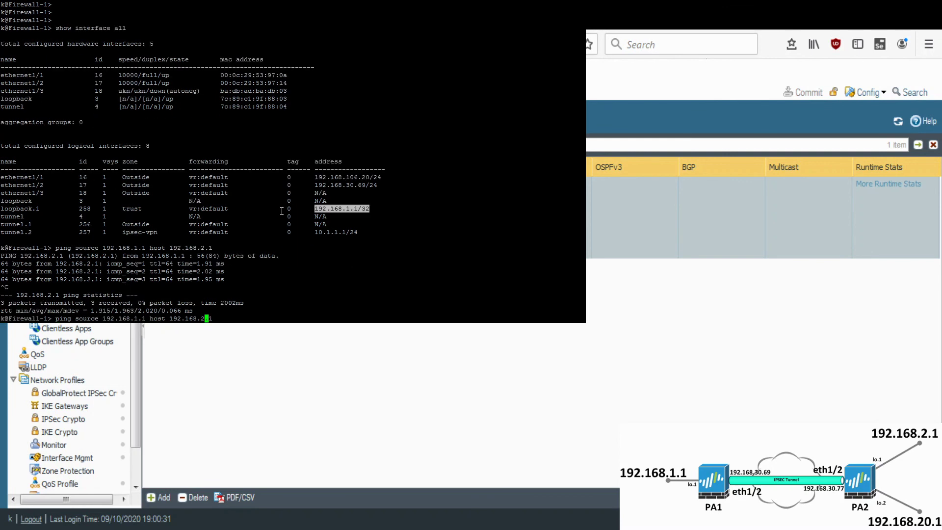
type("0")
key("Return")
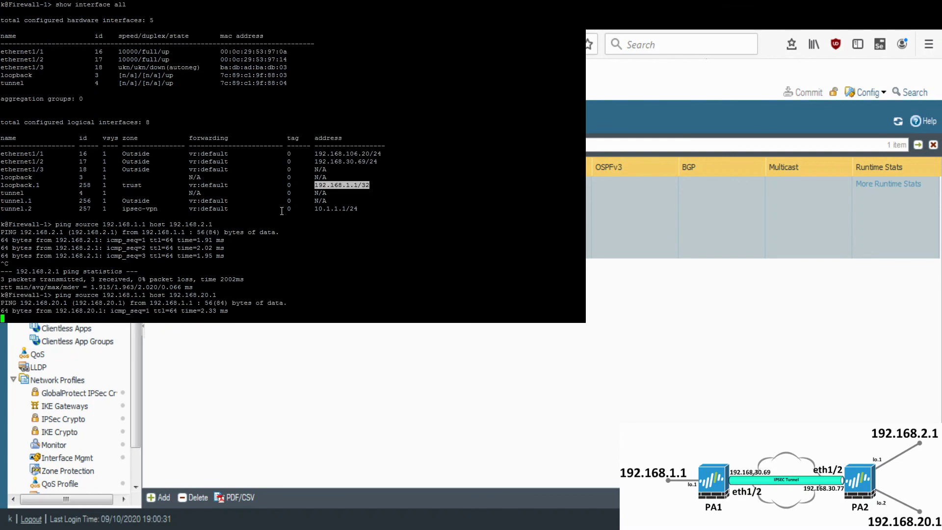
key("ctrl+c")
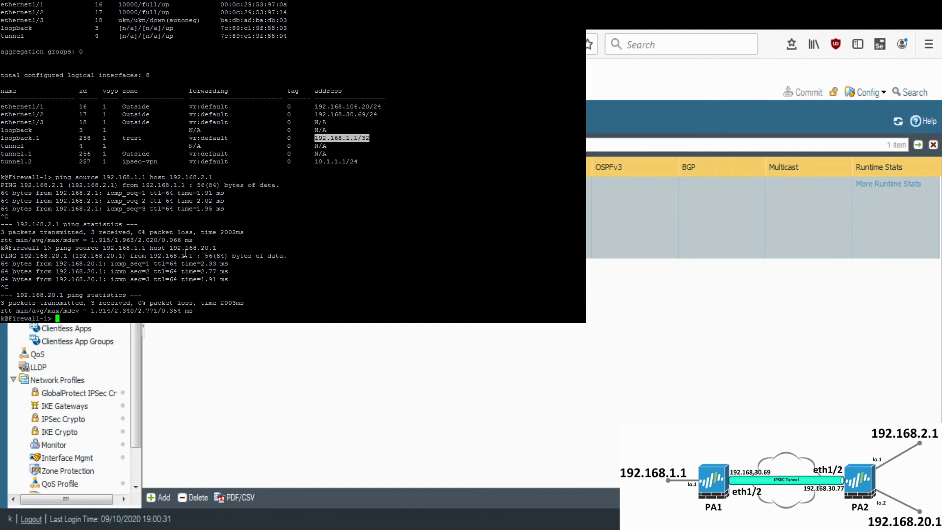
left_click_drag(169, 249, 216, 249)
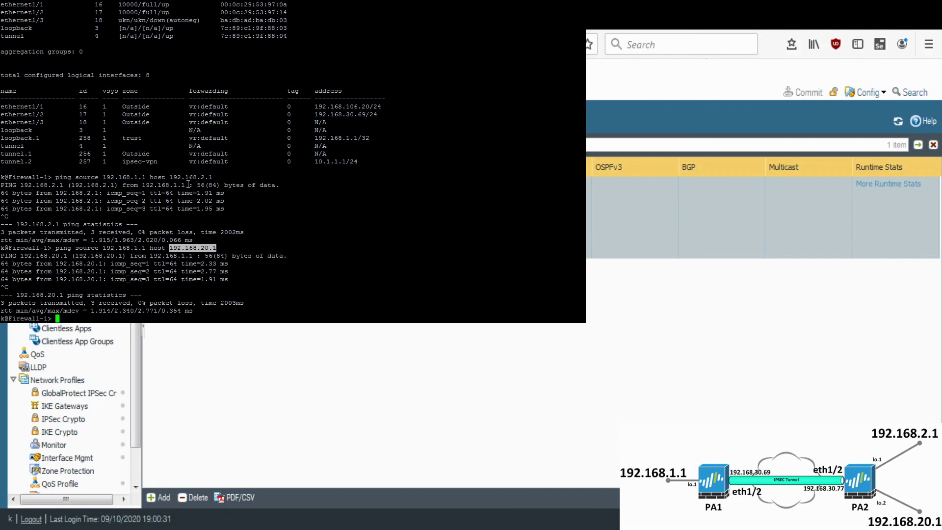
left_click_drag(170, 178, 211, 177)
left_click(275, 264)
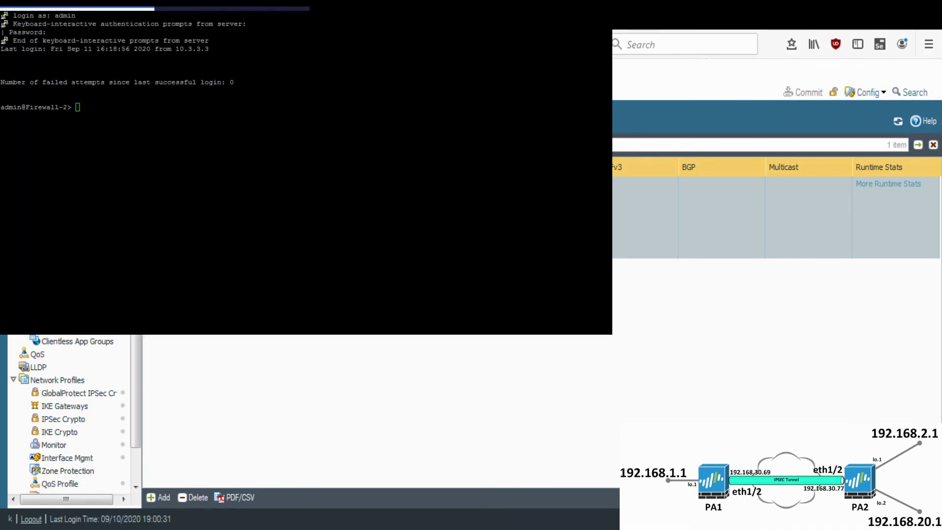
Step: List all interfaces in Firewall-2's SSH terminal with "show interface all"
left_click(360, 225)
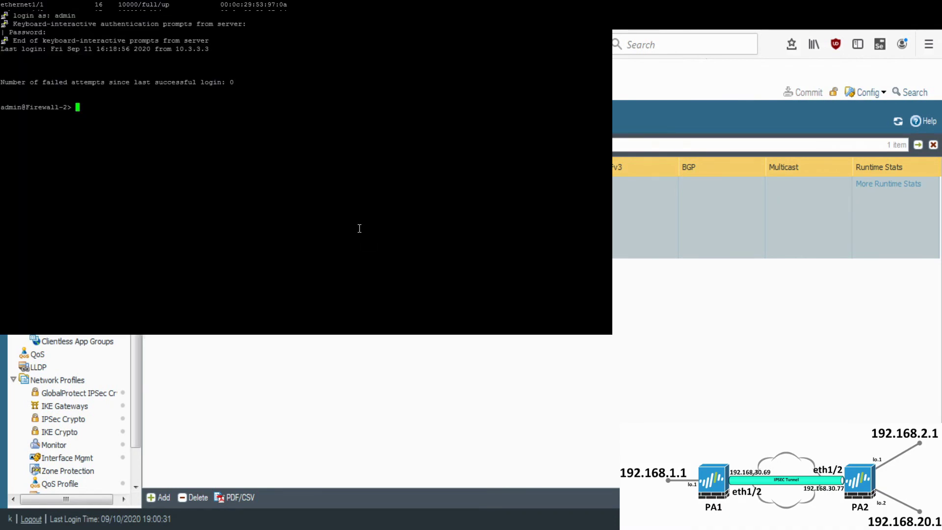
type("show interface all")
key("Return")
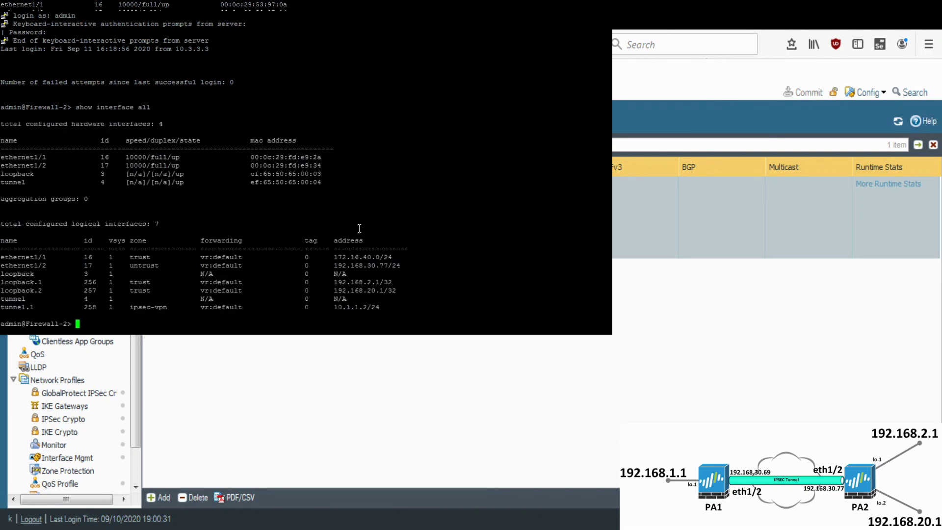
Step: Ping host 192.168.1.1 from Firewall-2's loopback source 192.168.2.1, stopping after a few packets
type("ping source")
double_click(361, 282)
right_click(364, 261)
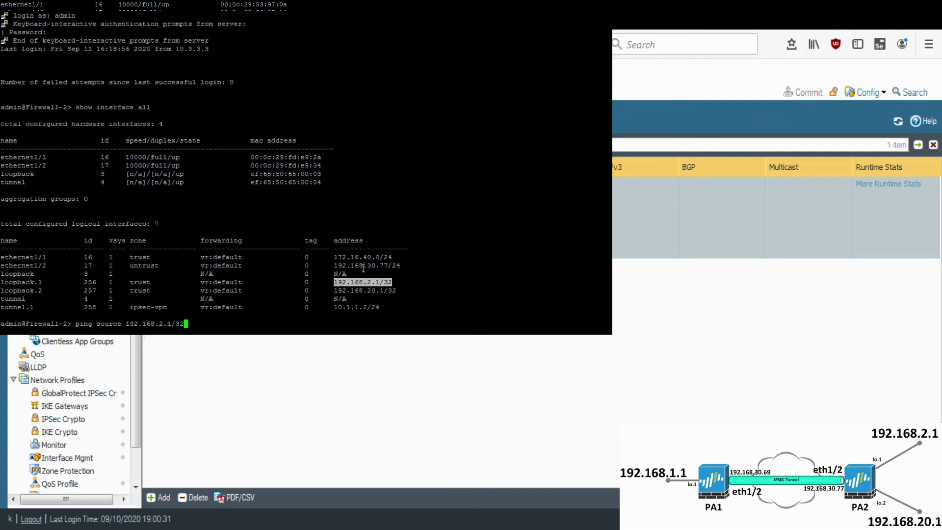
key("BackSpace")
key("BackSpace")
key("BackSpace")
type("host 192.168.1.1")
key("Return")
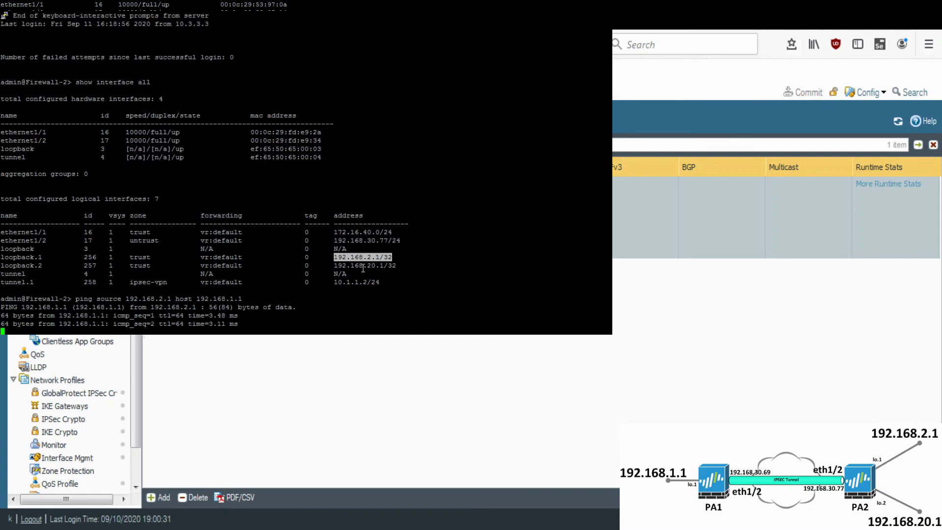
key("ctrl+c")
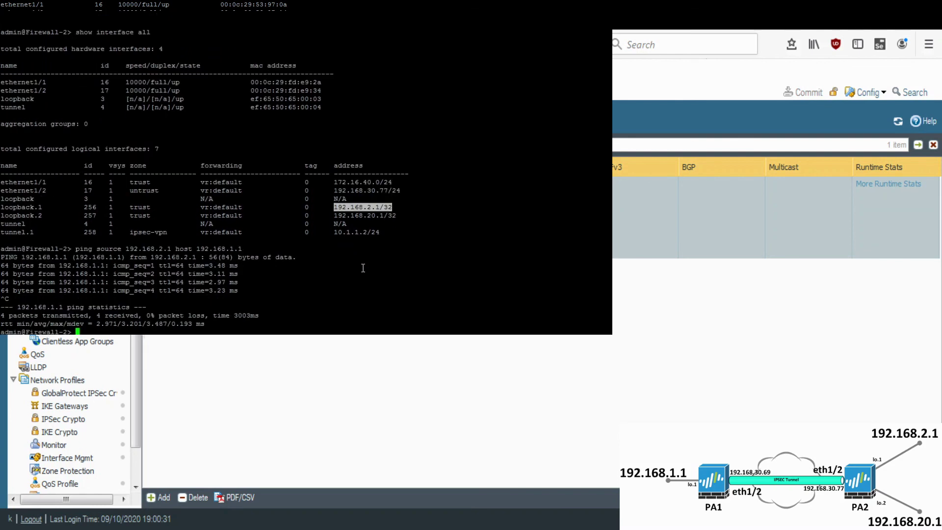
Step: Repeat the ping to host 192.168.1.1 with source 192.168.20.1, stopping after a few packets
key("Up")
key("Left")
key("Left")
key("Left")
key("Left")
key("Left")
key("Left")
key("Left")
key("Left")
key("Left")
key("Left")
key("Left")
key("Left")
key("Left")
key("Left")
key("Left")
key("Left")
key("Left")
key("Left")
key("Left")
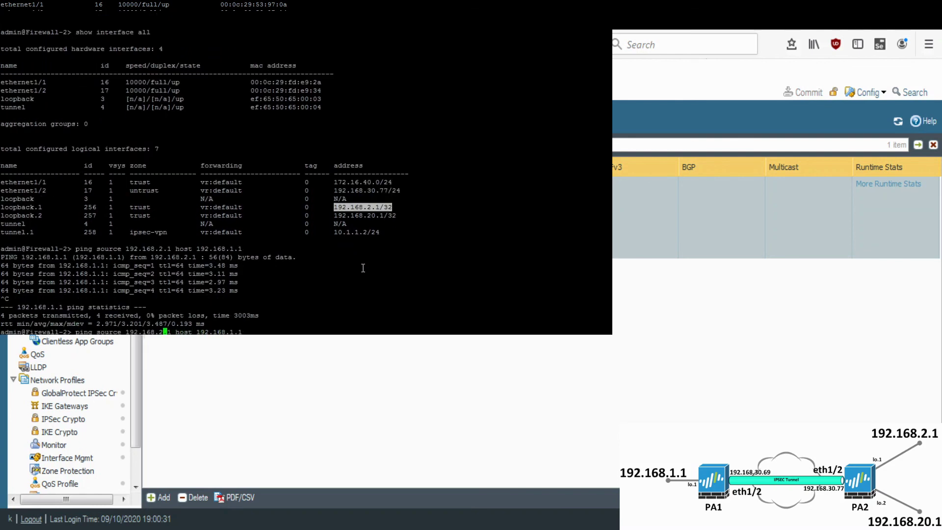
type("0")
key("Return")
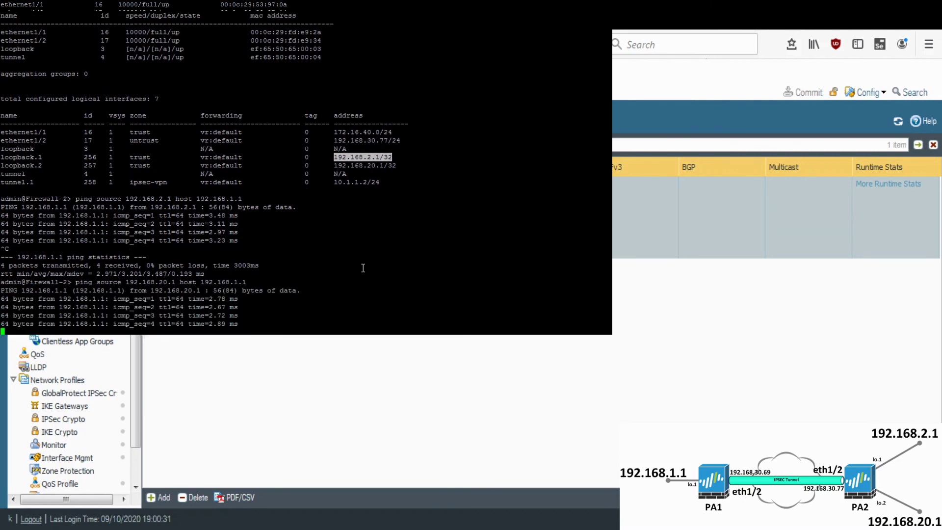
key("ctrl+c")
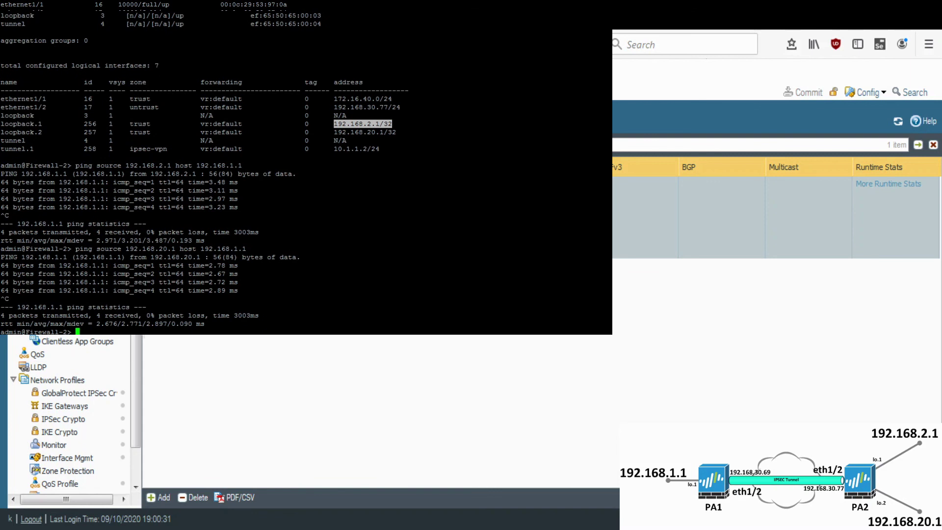